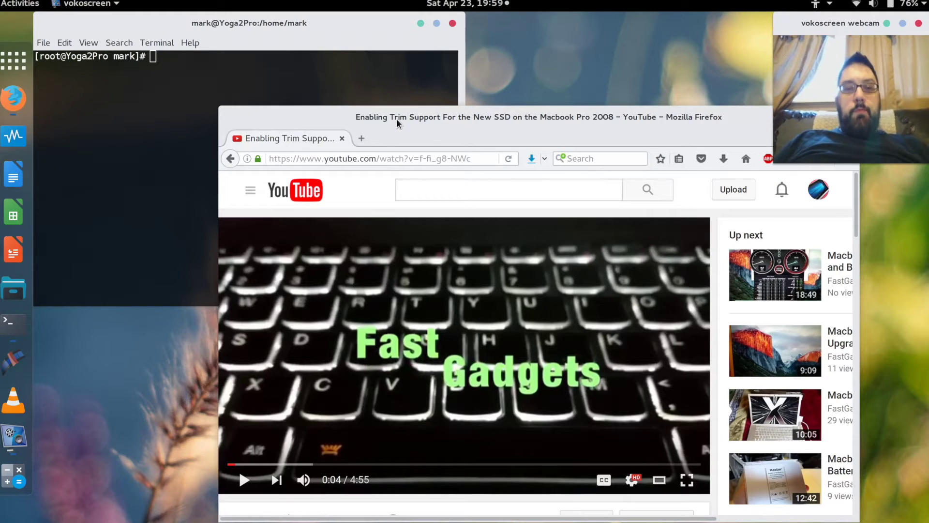
Add a blank Firefox tab beside the YouTube video, return to the terminal, and type 'dnf install tlp'
left_click(363, 139)
left_click(303, 138)
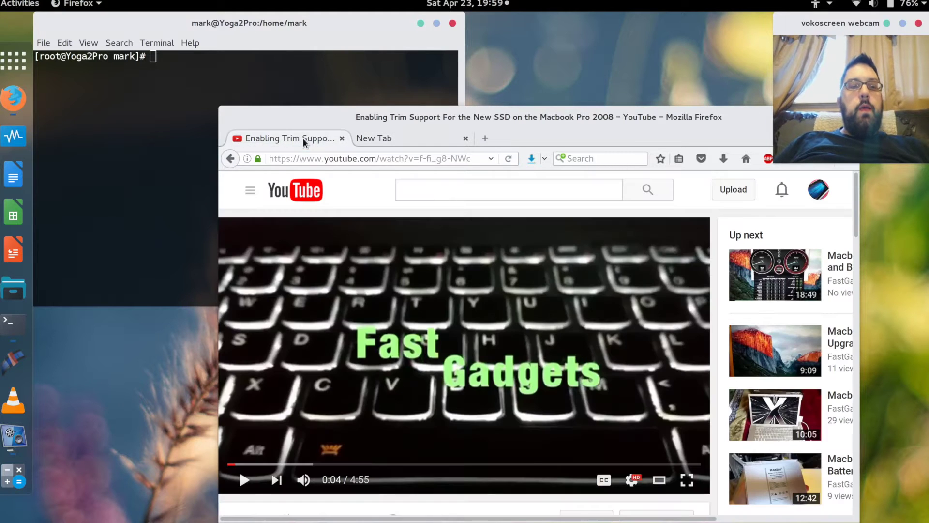
left_click(139, 137)
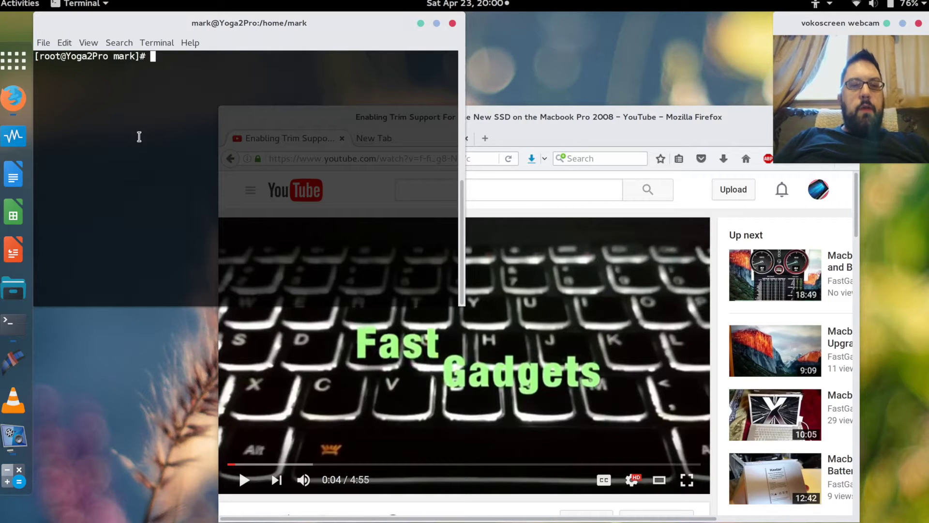
type("dnf")
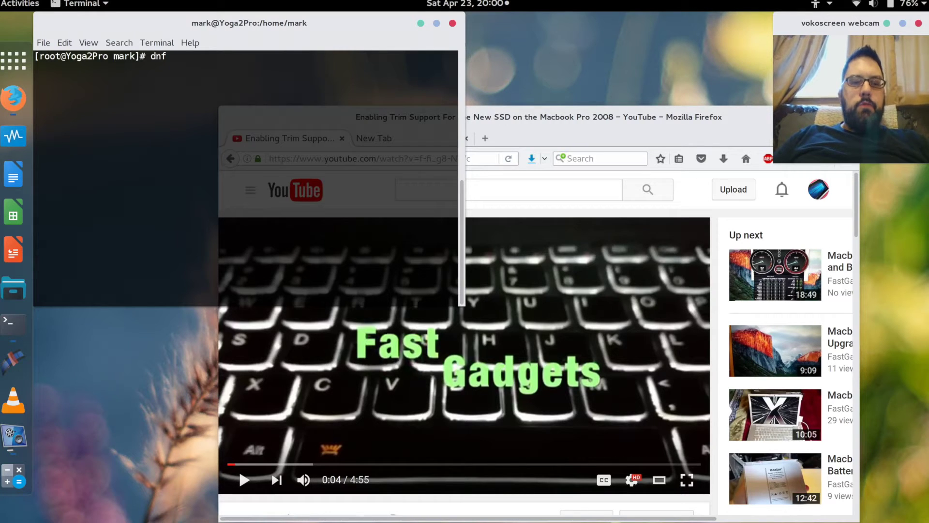
type(" install tlp")
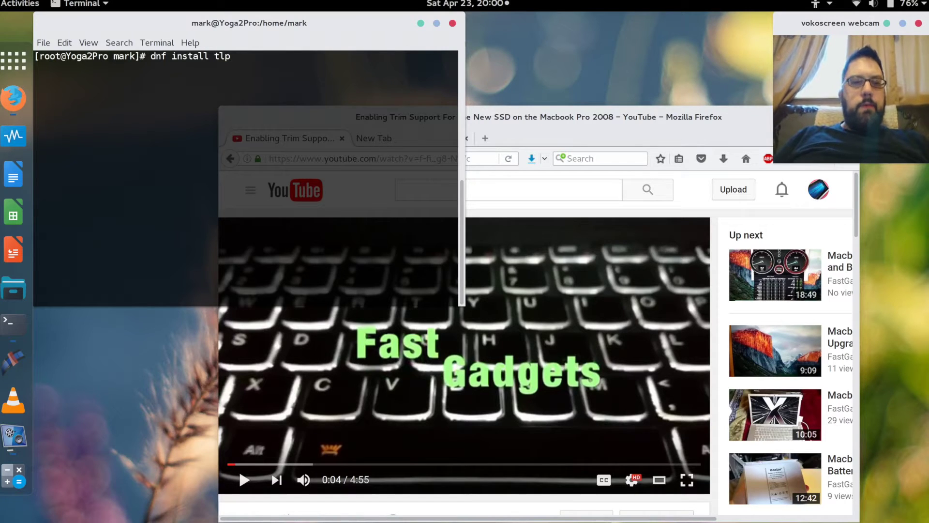
Run 'dnf update tlp' and 'systemctl status tlp' to confirm TLP is current and its service active
key("BackSpace")
key("BackSpace")
key("BackSpace")
key("BackSpace")
key("BackSpace")
key("BackSpace")
key("BackSpace")
key("BackSpace")
key("BackSpace")
key("BackSpace")
key("BackSpace")
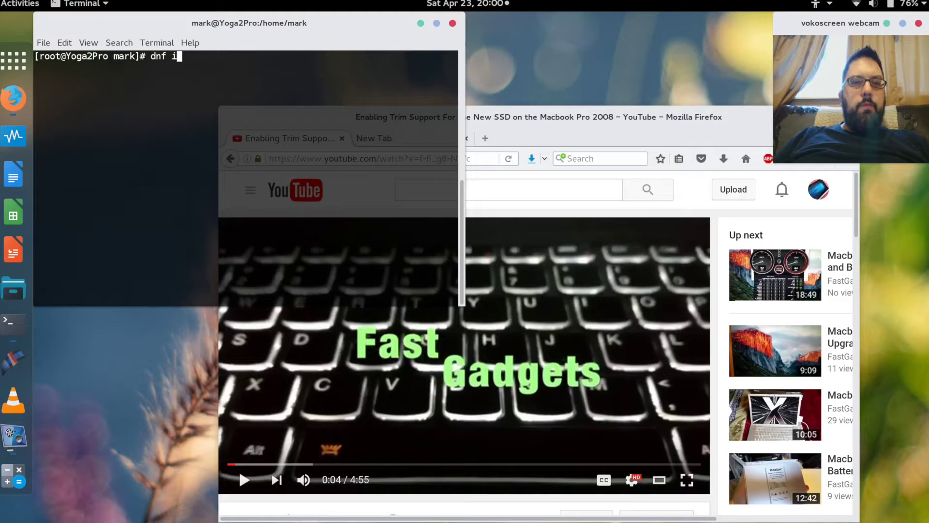
type("update tlp")
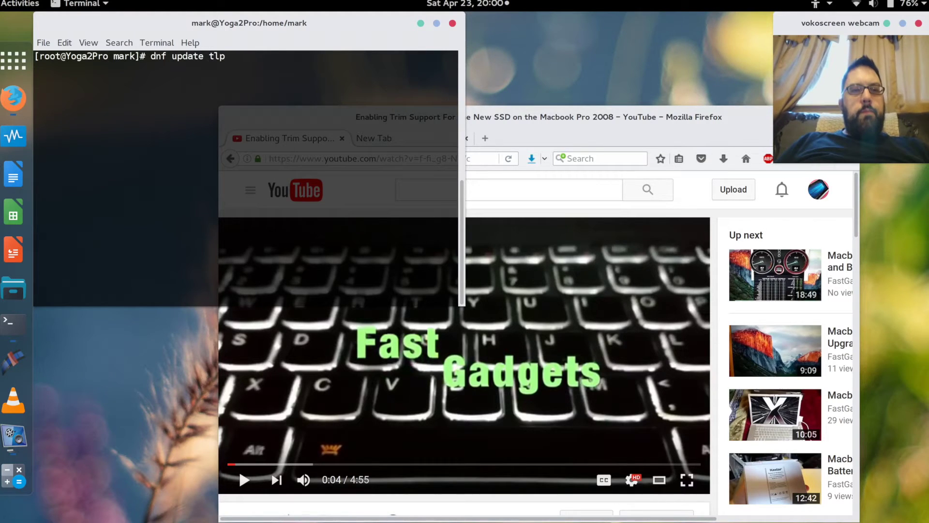
key("Return")
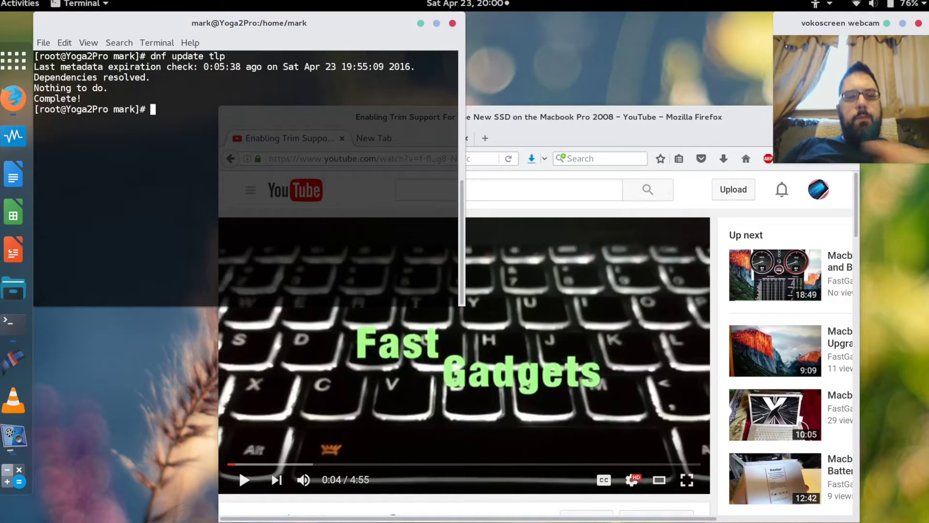
type("system")
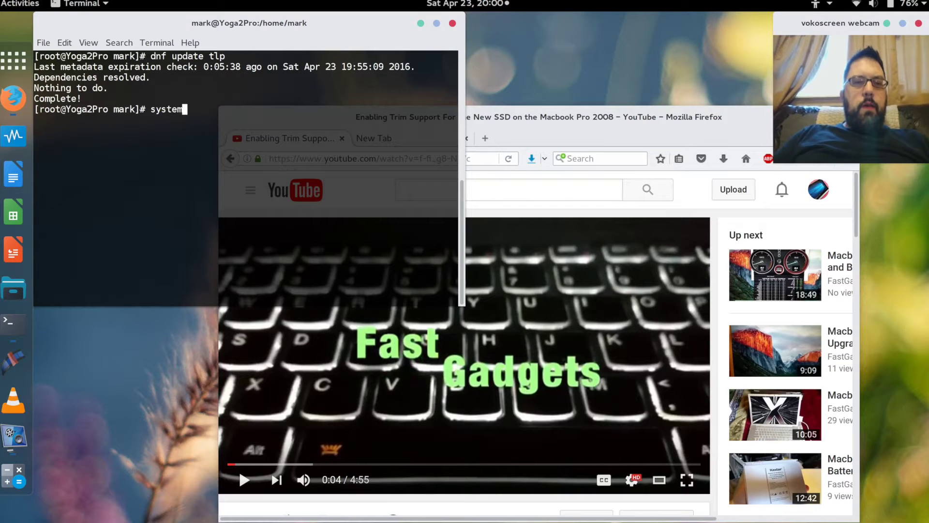
type("ctl ")
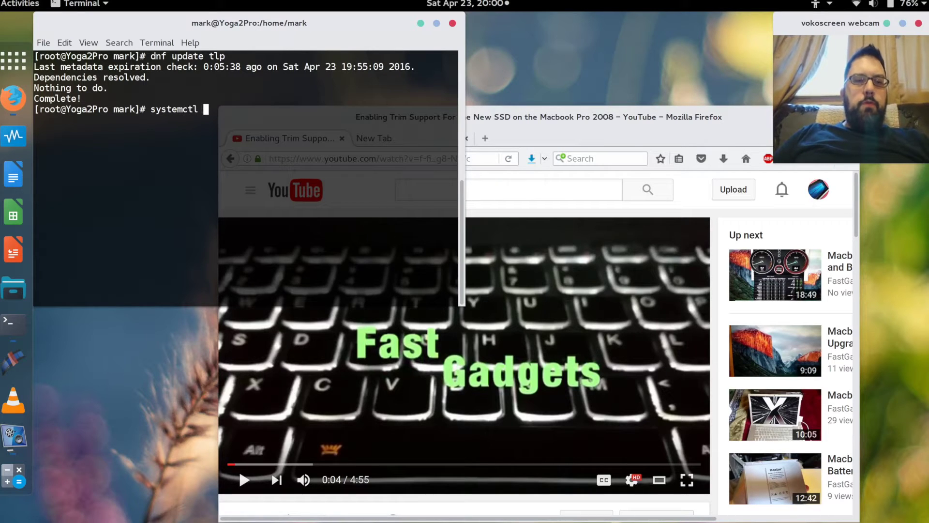
type("status")
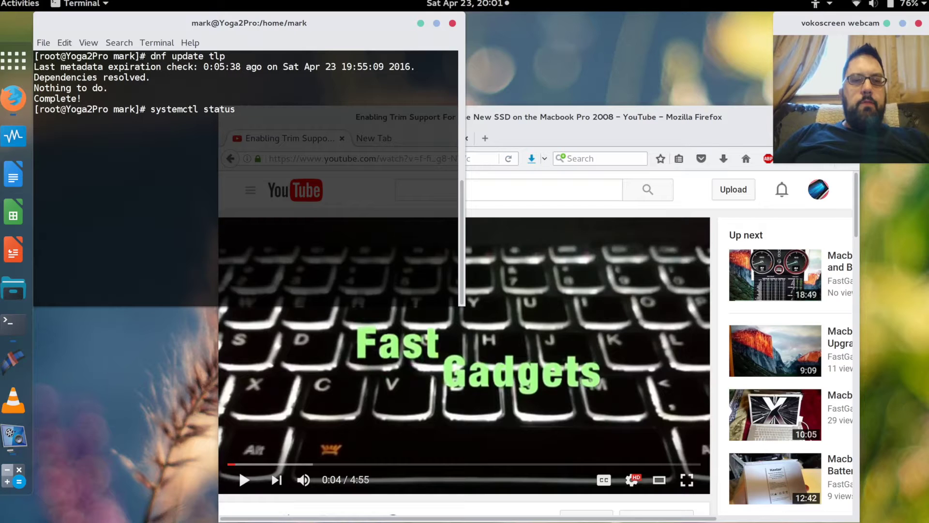
type(" tlp")
key("Return")
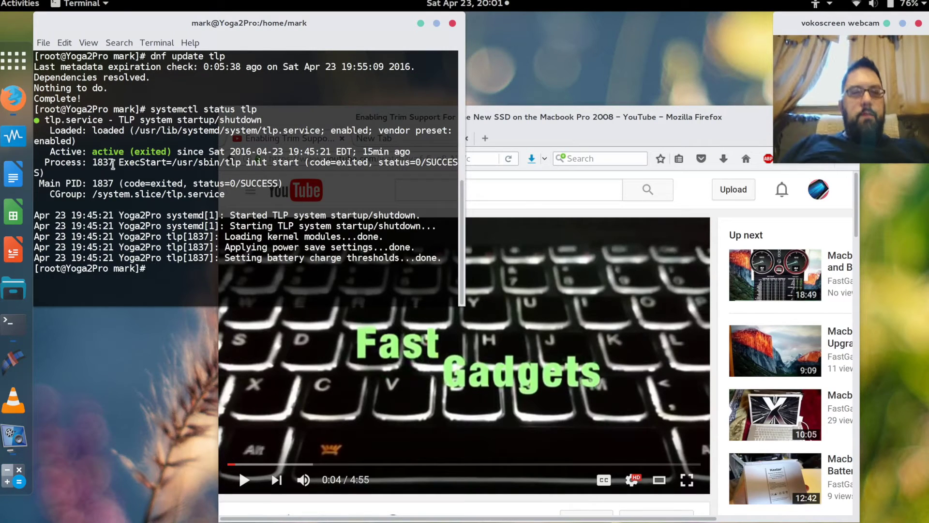
Enlarge the terminal window and run 'tlp stat' to print TLP's full status report
type("tlp")
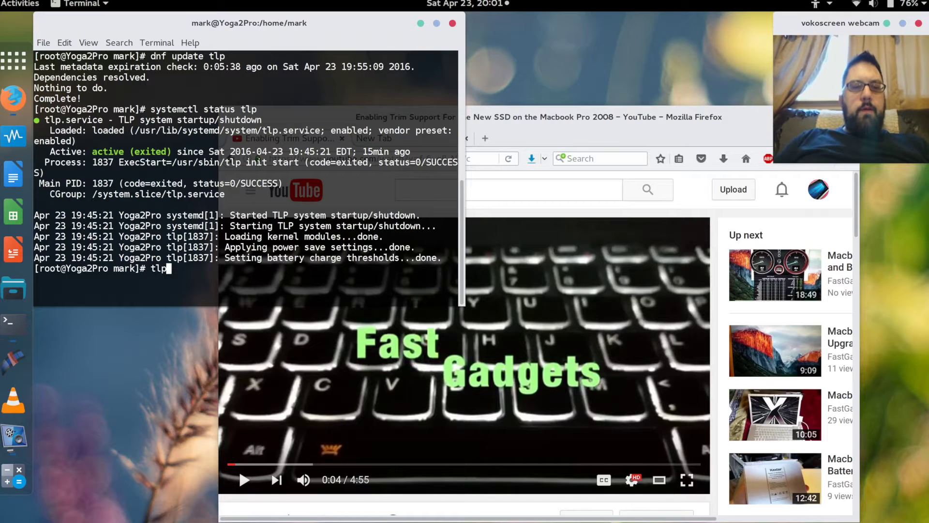
type(" stat")
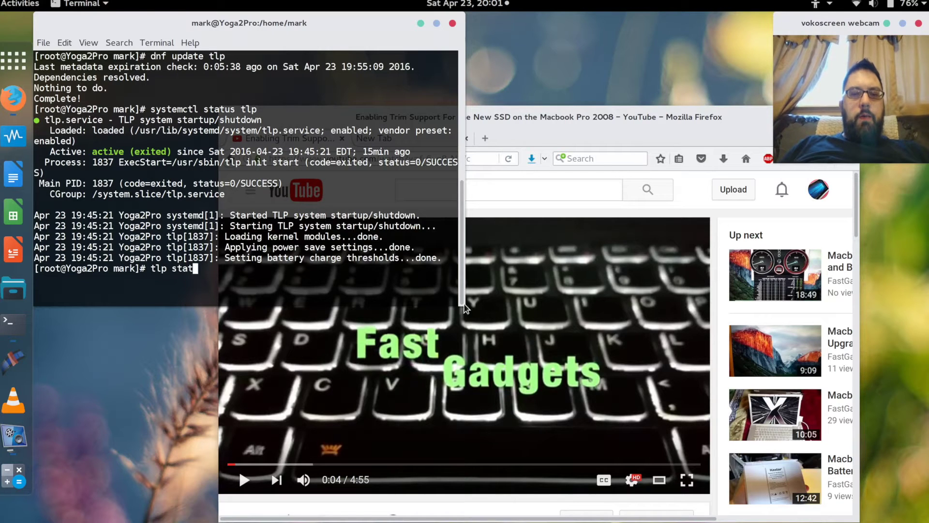
left_click_drag(458, 303, 532, 349)
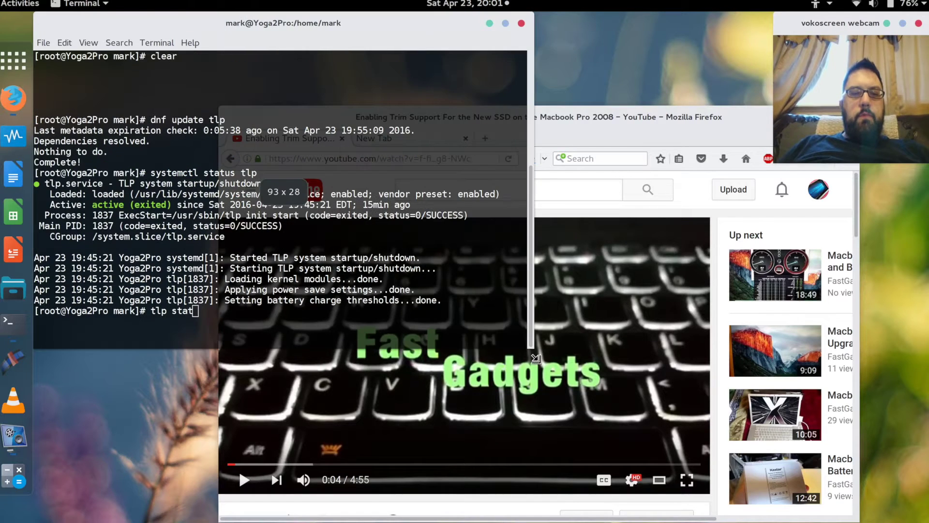
key("Return")
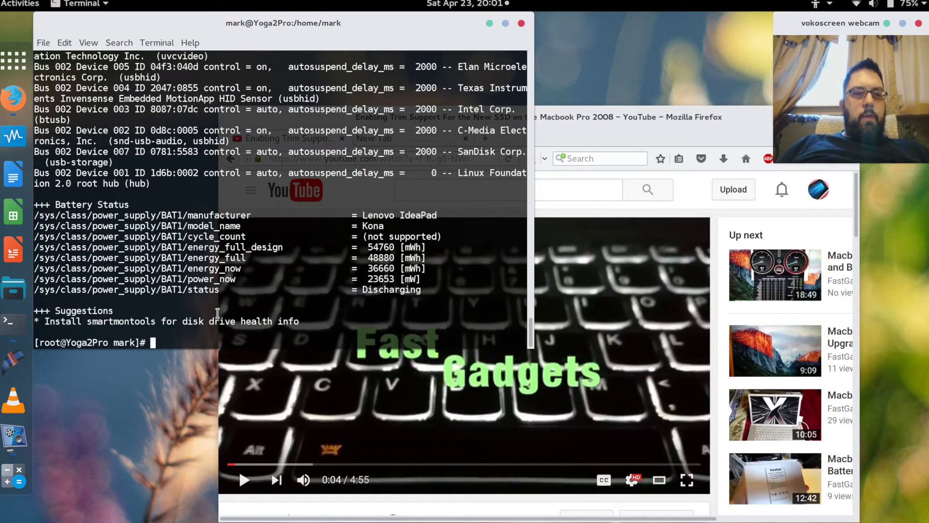
Scroll through the TLP report, from its configured settings down to the Discharging battery status
scroll(217, 313, "up", 10)
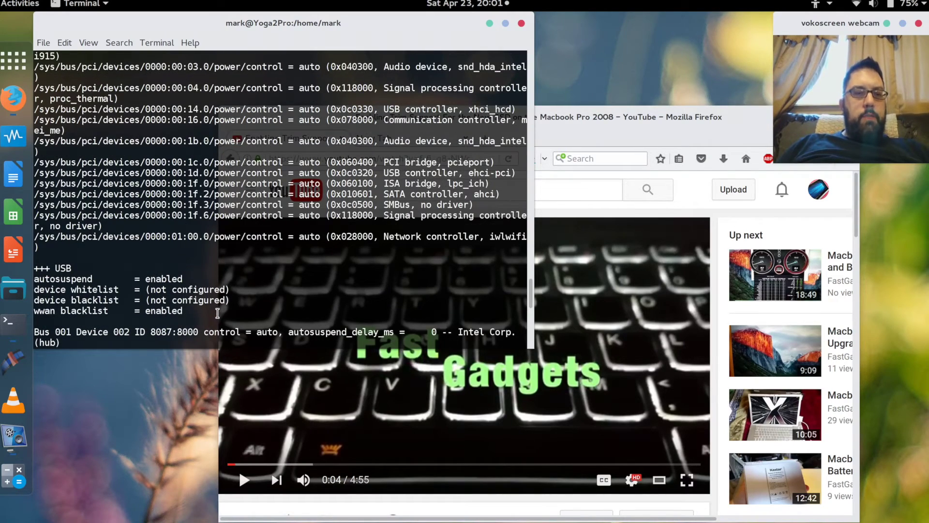
scroll(218, 313, "down", 1)
scroll(217, 313, "down", 1)
scroll(217, 313, "up", 10)
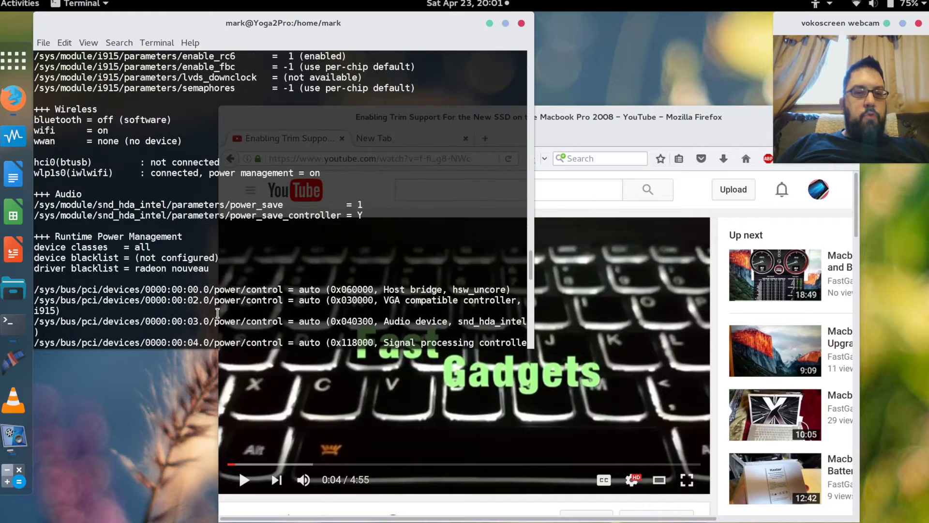
scroll(218, 313, "up", 12)
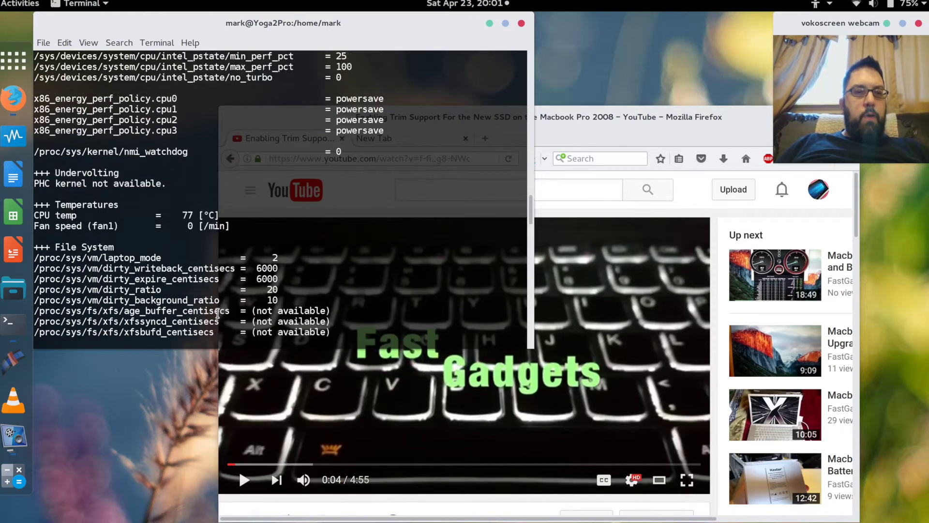
scroll(217, 313, "up", 7)
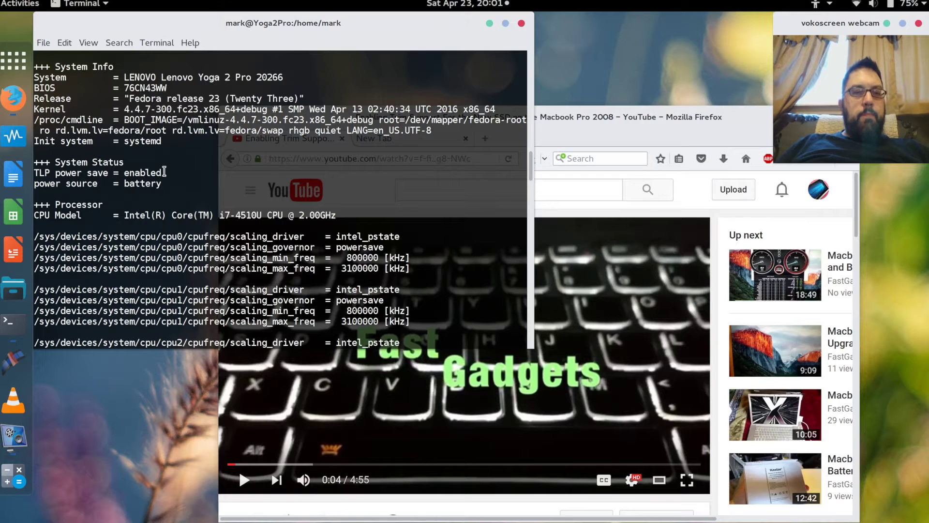
scroll(164, 171, "up", 6)
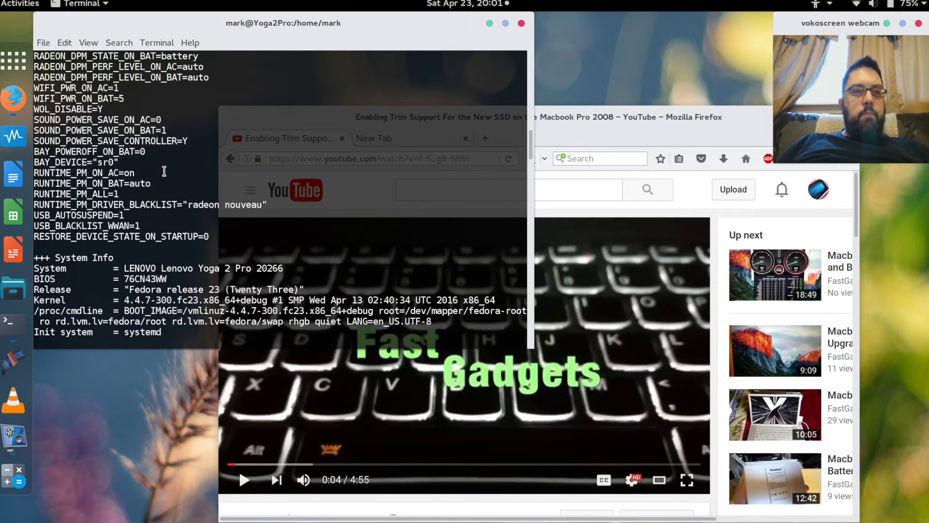
scroll(164, 171, "up", 1)
scroll(164, 171, "up", 2)
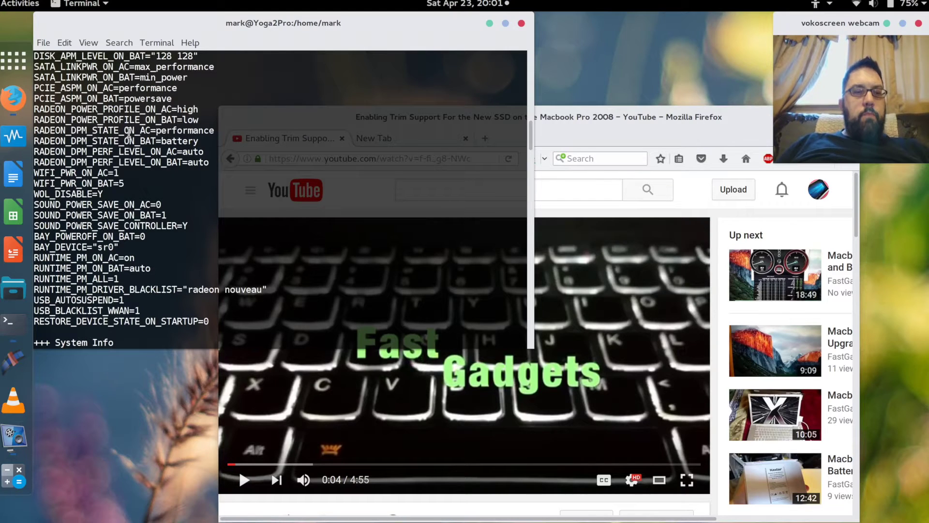
scroll(129, 132, "up", 3)
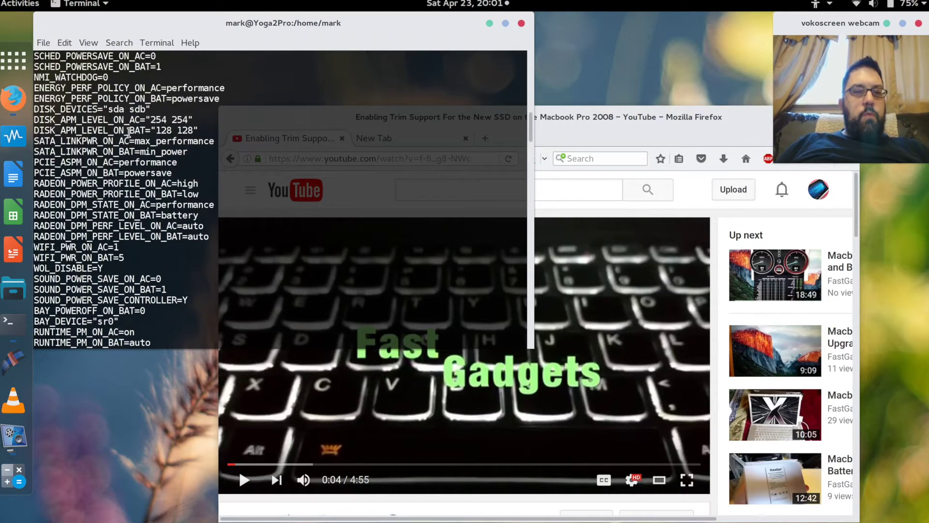
scroll(129, 131, "up", 1)
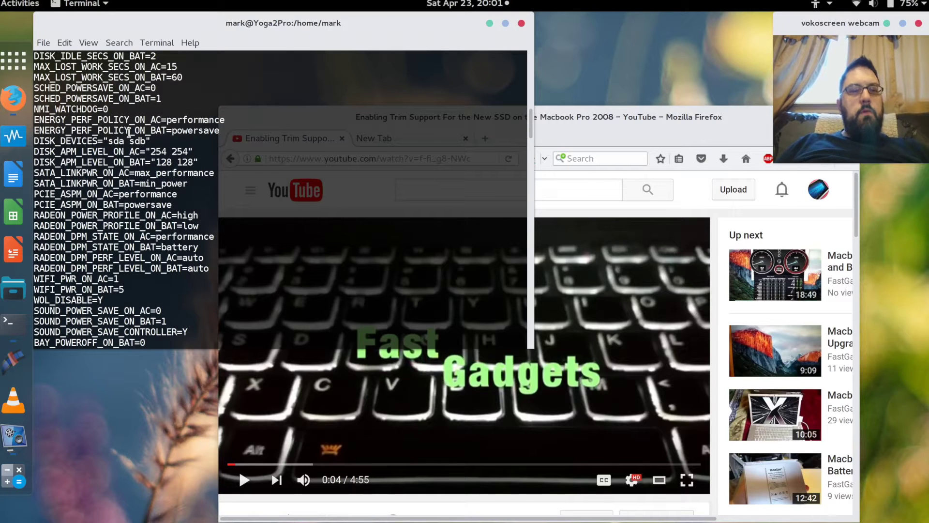
scroll(129, 132, "up", 3)
scroll(129, 132, "up", 1)
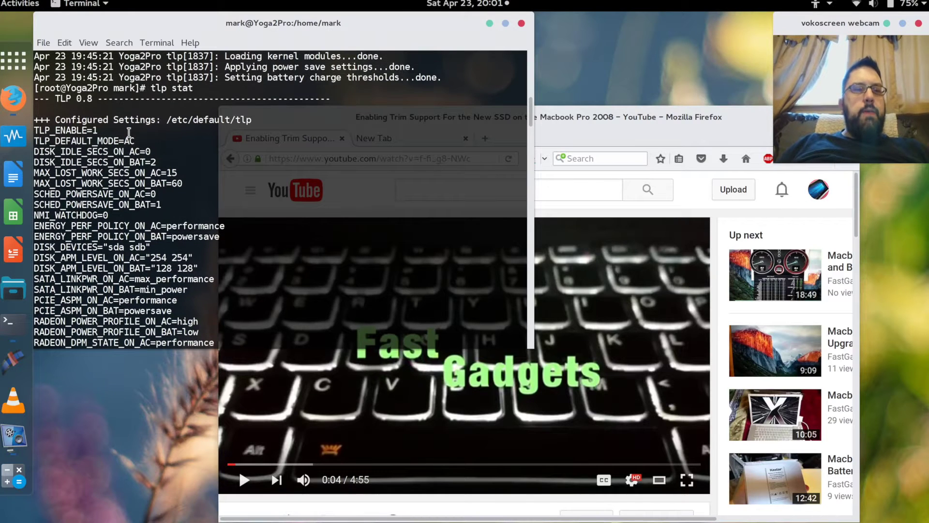
scroll(129, 132, "down", 10)
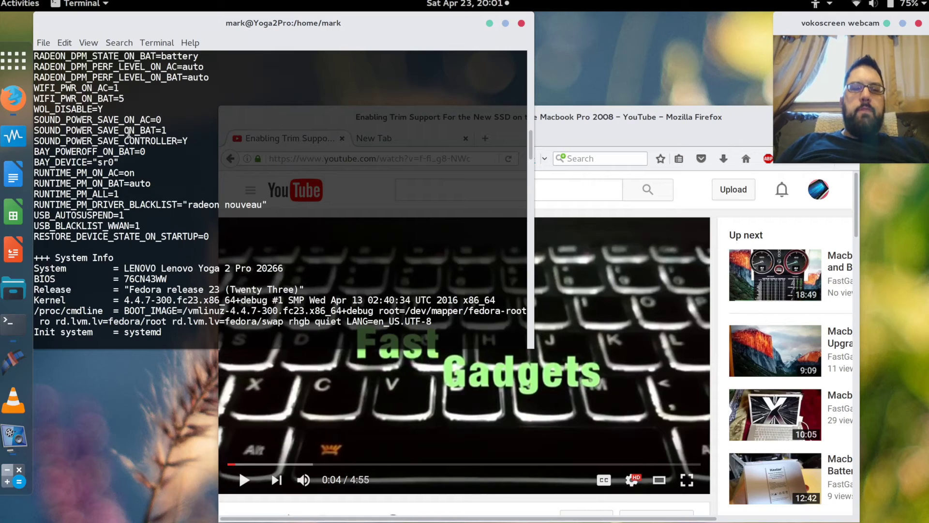
scroll(129, 132, "down", 20)
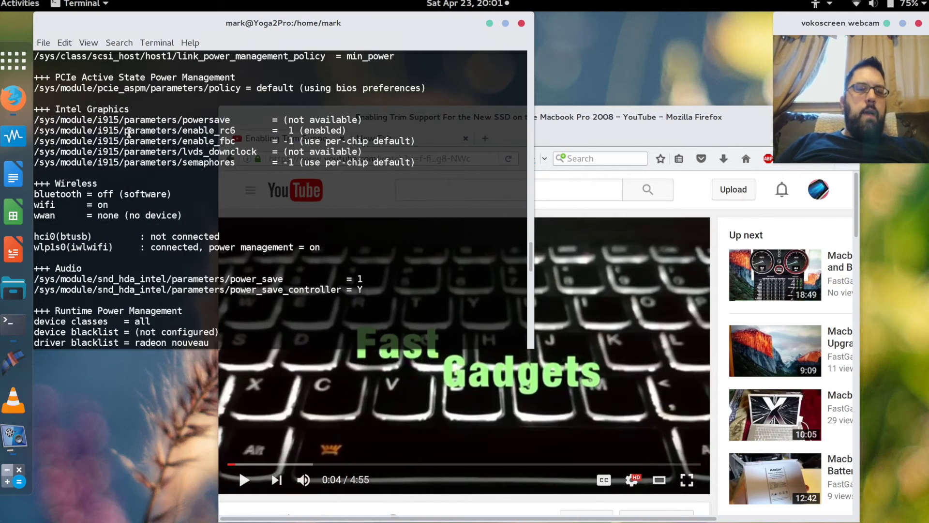
scroll(128, 131, "down", 10)
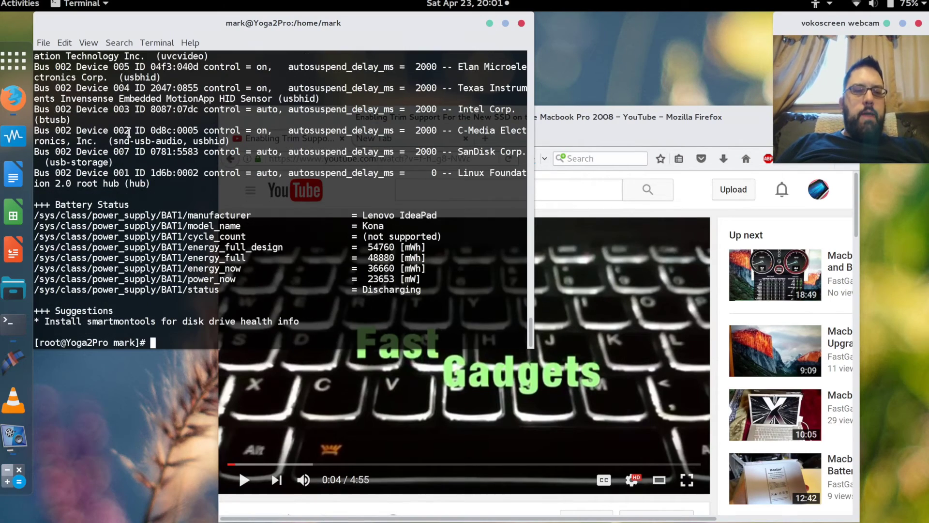
Check the battery's 1:33 remaining at 75% in the system menu, then clear the terminal
left_click(902, 9)
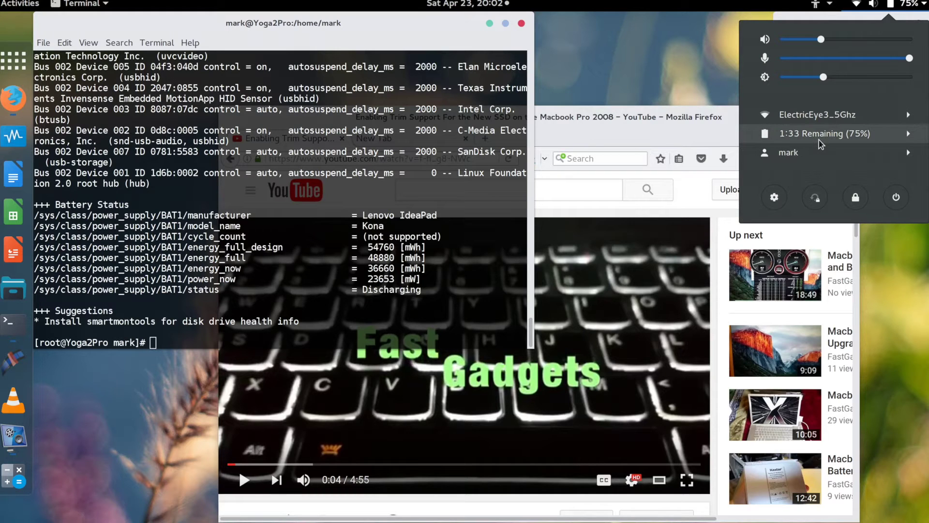
left_click(908, 5)
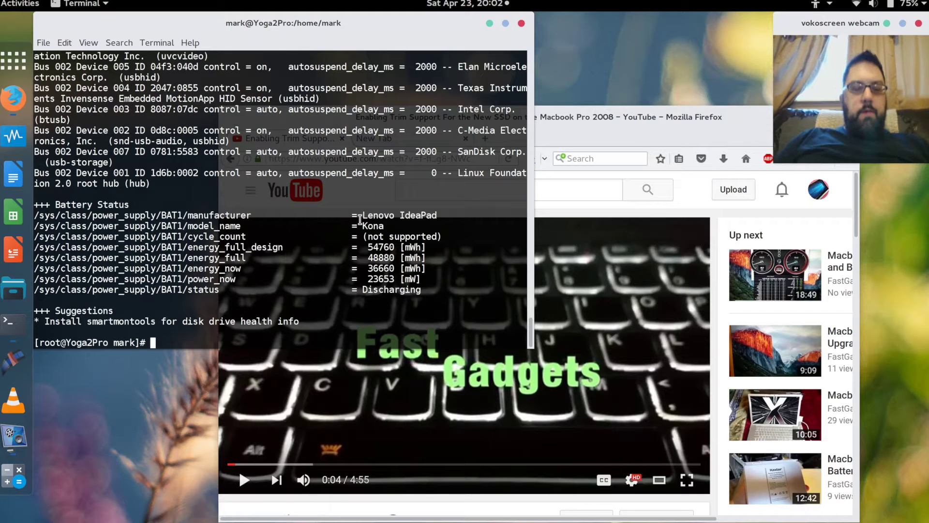
type("clear")
key("Return")
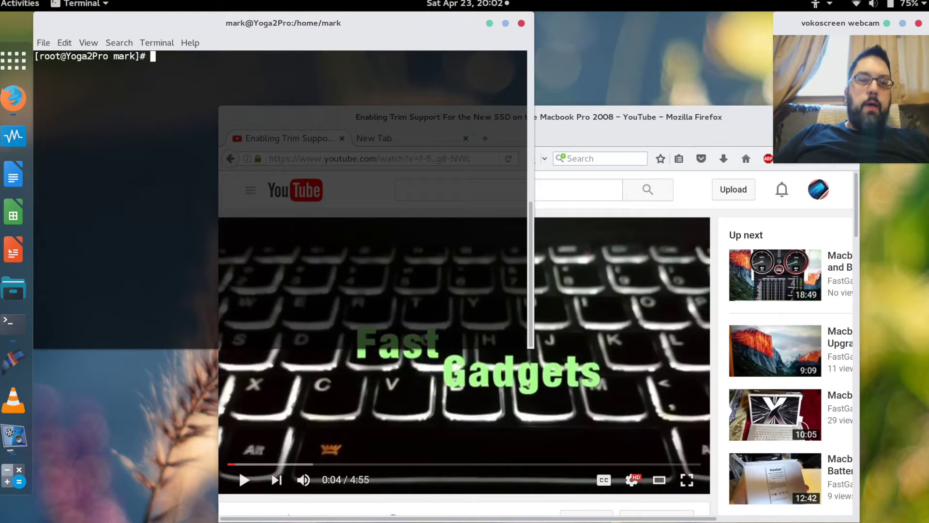
Drop the 'dnf install powertop' line and run powertop, showing the 24.2 W discharge overview
type("dn")
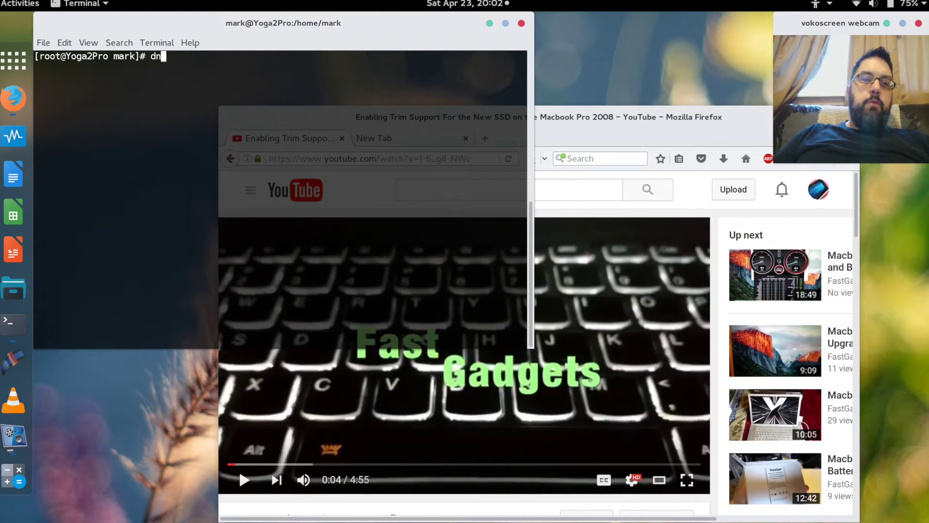
type("f insa")
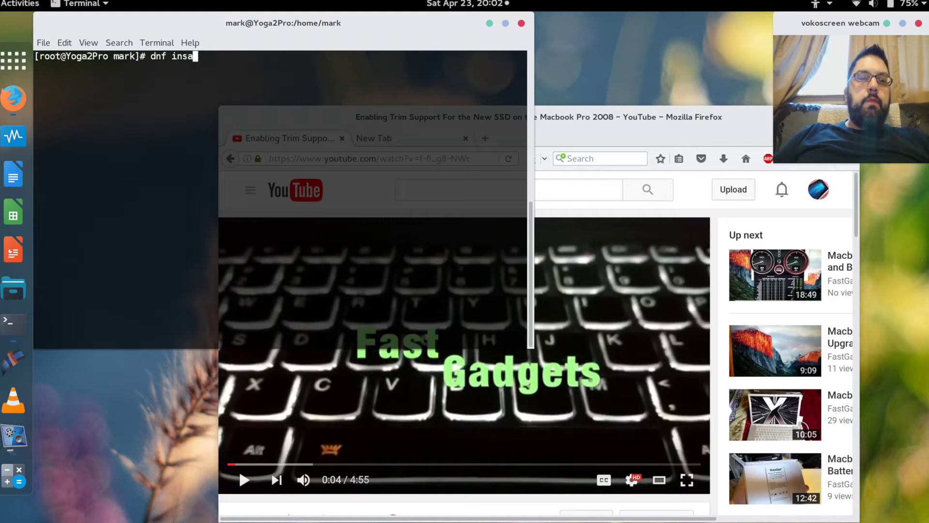
key("BackSpace")
type("stall powertop")
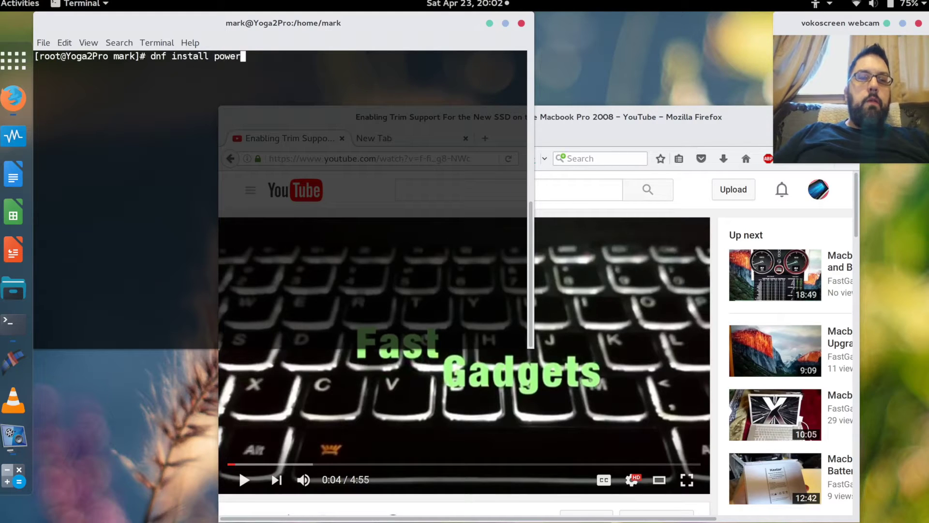
key("BackSpace")
key("BackSpace")
key("BackSpace")
key("BackSpace")
key("BackSpace")
key("BackSpace")
key("BackSpace")
key("BackSpace")
key("BackSpace")
key("BackSpace")
key("BackSpace")
key("BackSpace")
key("BackSpace")
key("BackSpace")
key("BackSpace")
key("BackSpace")
key("BackSpace")
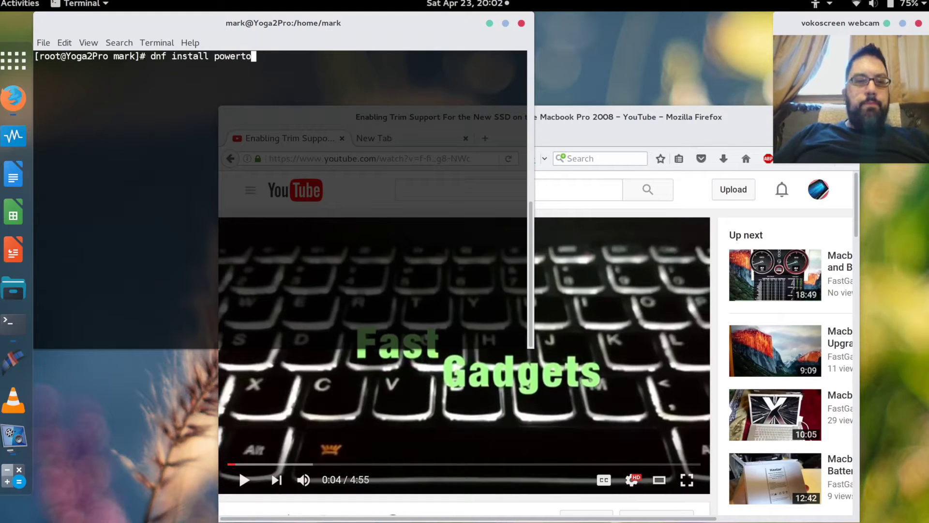
key("BackSpace")
key("BackSpace")
key("BackSpace")
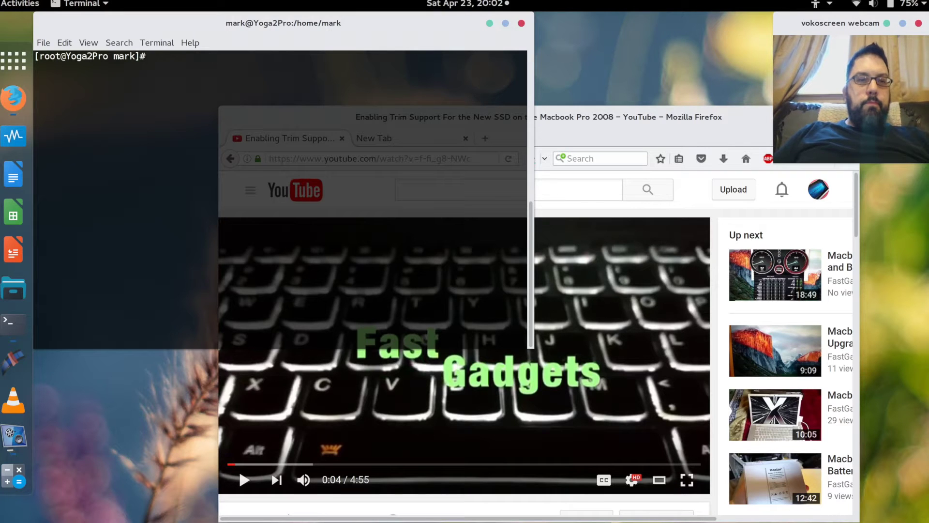
type("powertop")
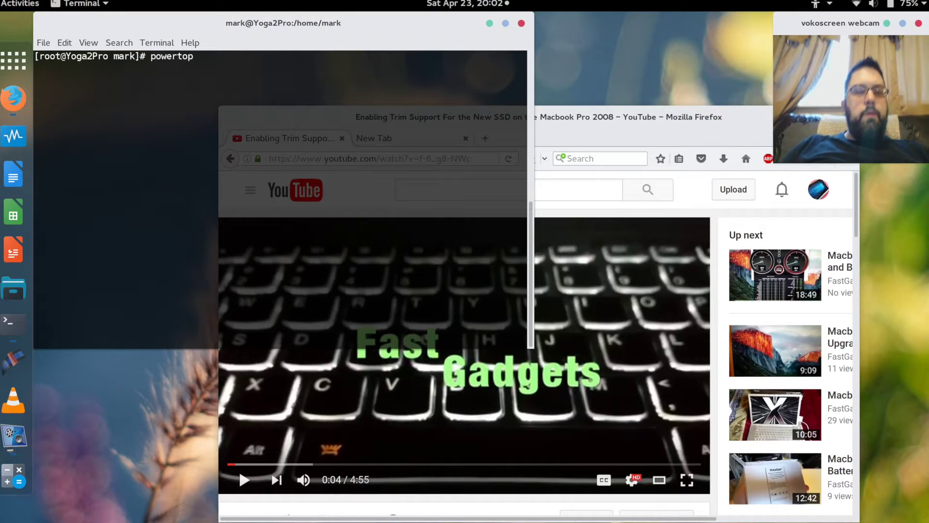
key("Return")
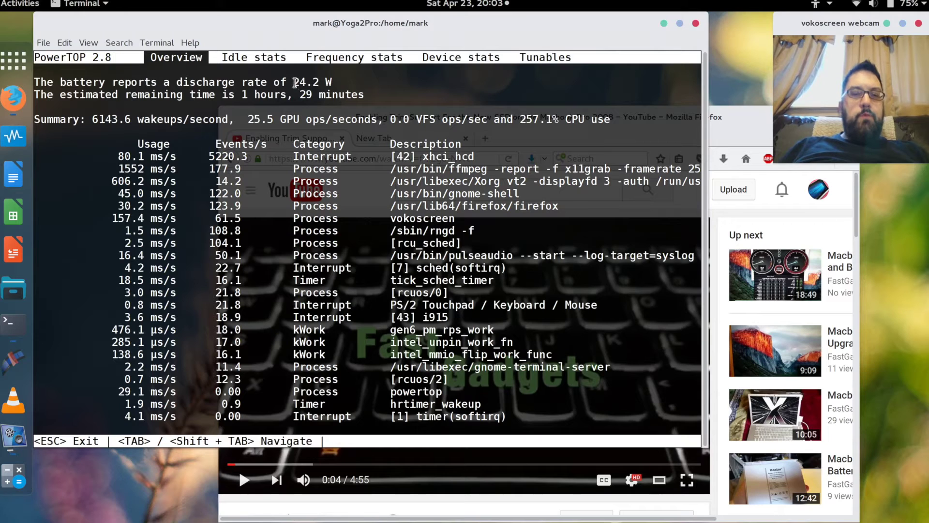
Highlight the 24.2 W discharge rate, then switch to PowerTOP's Idle stats of per-CPU C-states
left_click_drag(294, 82, 333, 80)
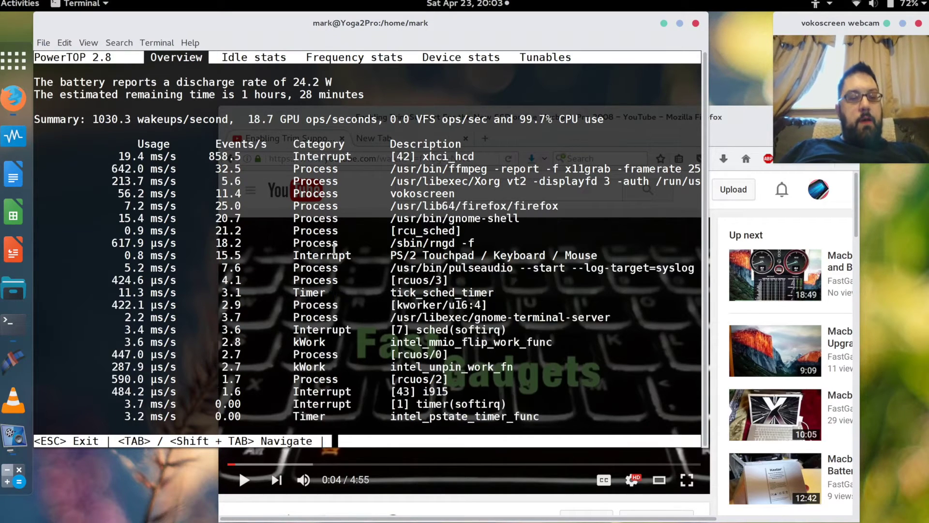
key("Tab")
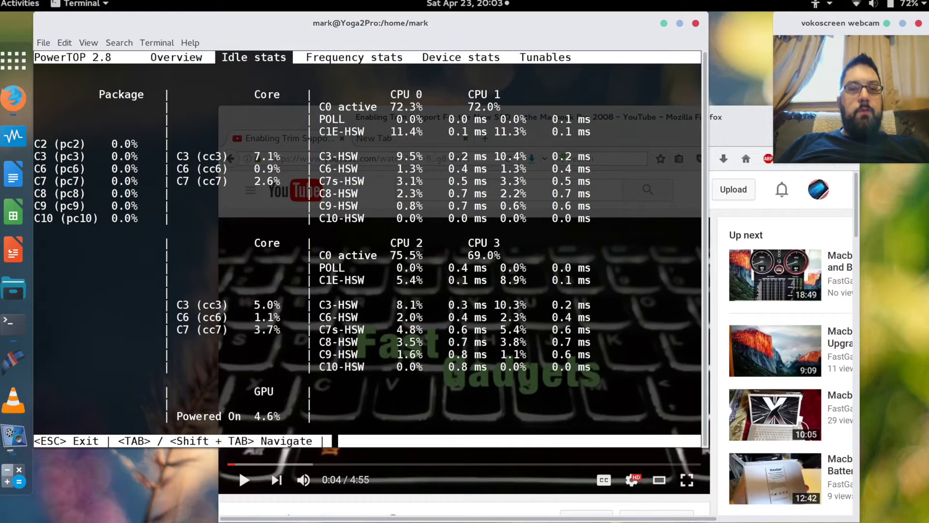
Step through PowerTOP's Frequency stats and Device stats views to the Tunables list
key("Tab")
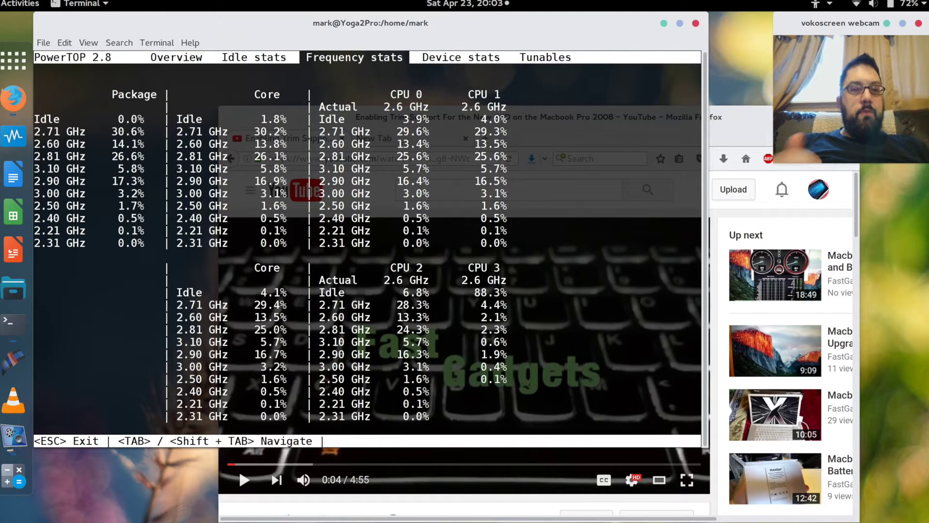
key("Tab")
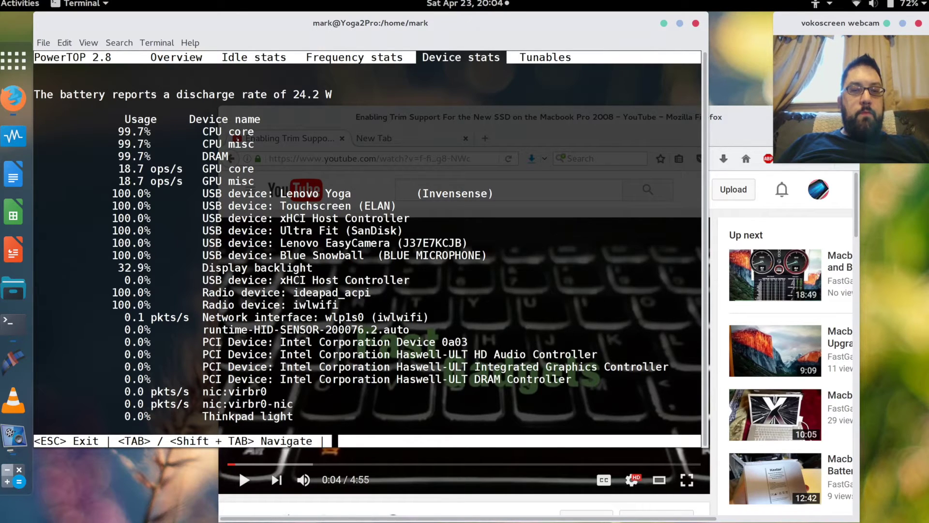
key("Tab")
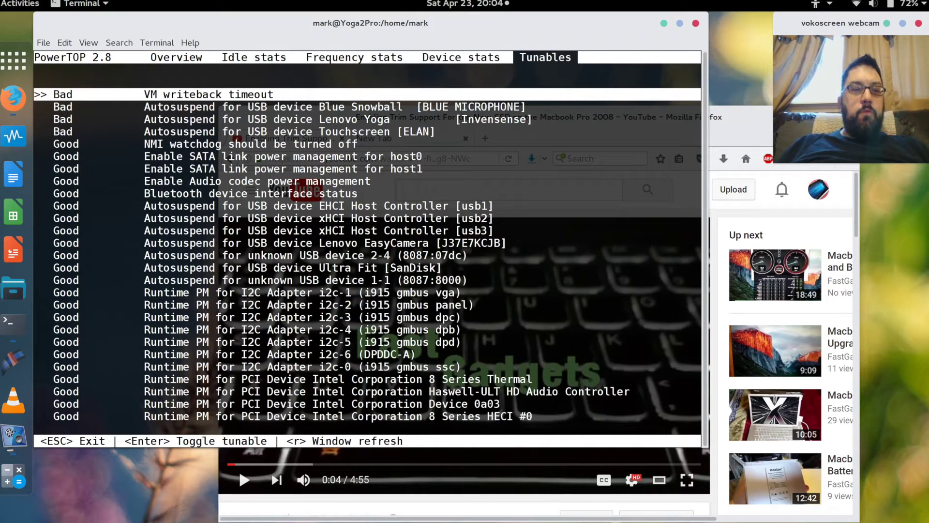
Browse tunables such as NMI watchdog, Bluetooth and SanDisk Ultra Fit, then quit PowerTOP with Esc
key("Down")
key("Down")
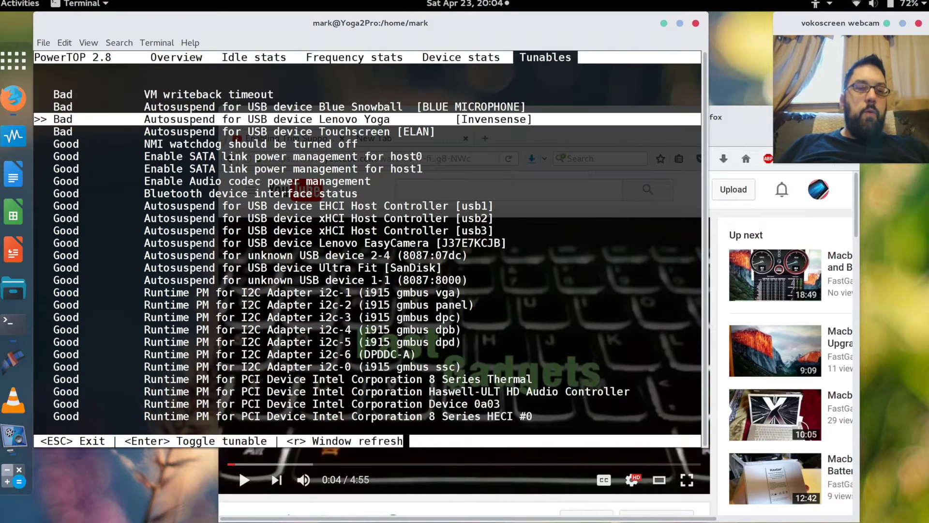
key("Down")
key("Down")
key("Down")
key("Down")
key("Down")
key("Down")
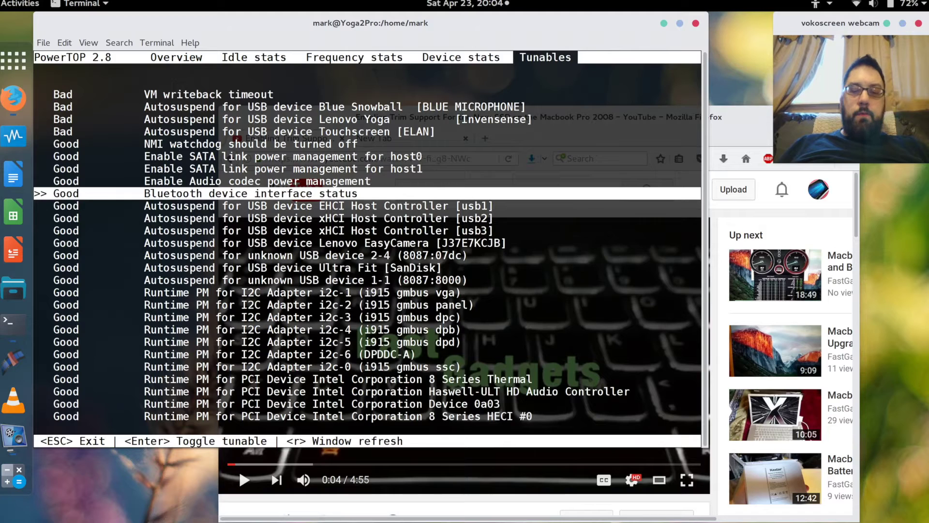
key("Up")
key("Up")
key("Up")
key("Up")
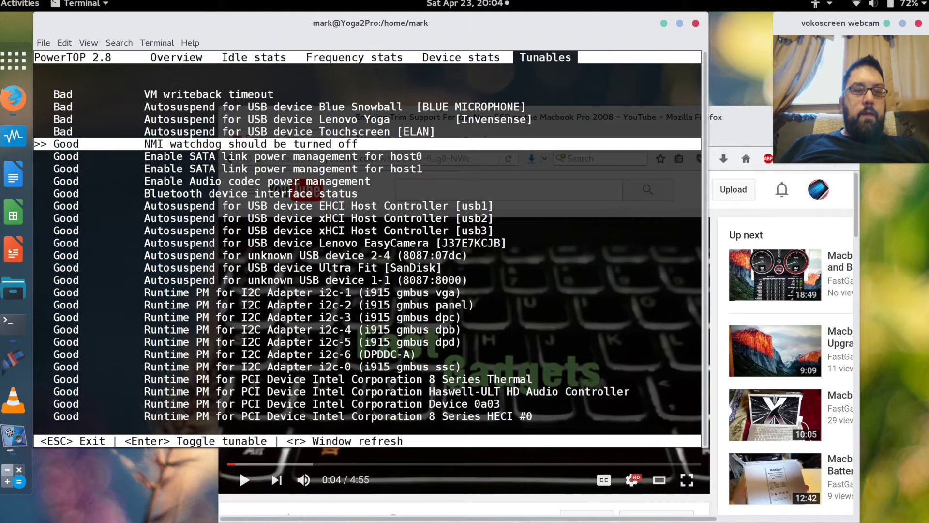
key("Down")
key("Down")
key("Down")
key("Down")
key("Down")
key("Down")
key("Down")
key("Down")
key("Down")
key("Down")
key("Down")
key("Down")
key("Down")
key("Down")
key("Down")
key("Down")
key("Down")
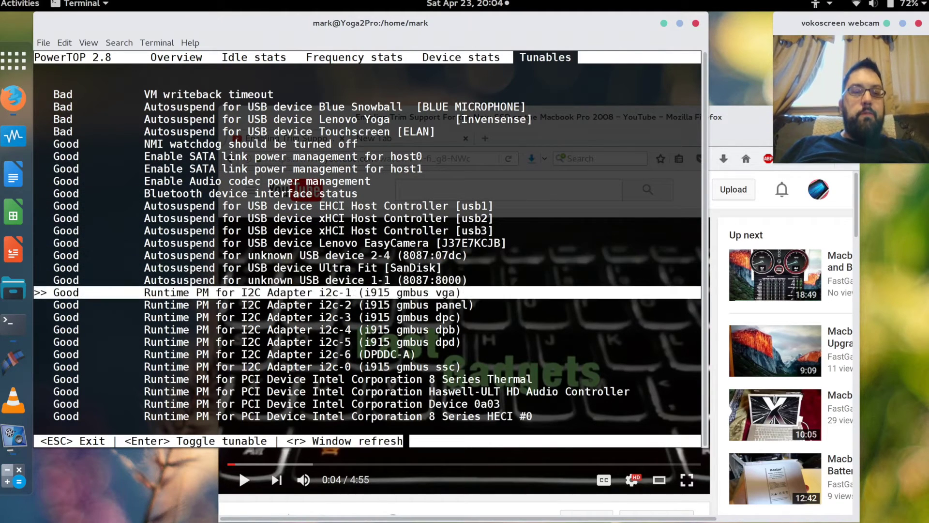
key("Down")
key("Down")
key("Down")
key("Down")
key("Down")
key("Down")
key("Down")
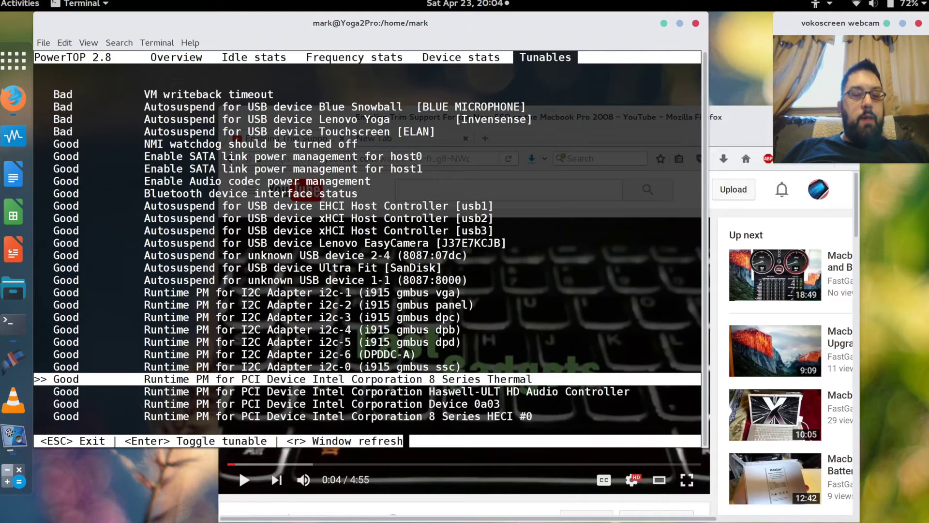
key("Down")
key("Down")
key("Down")
key("Down")
key("Down")
key("Down")
key("Down")
key("Down")
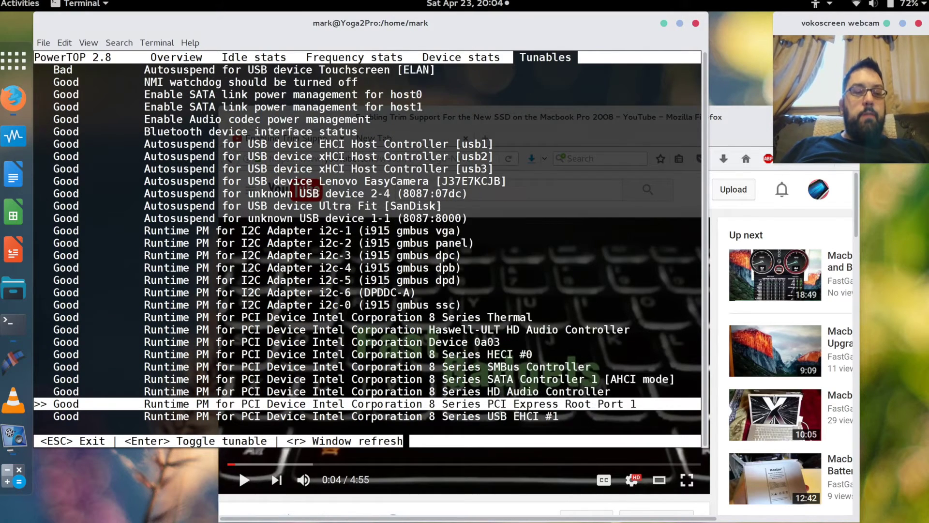
key("Down")
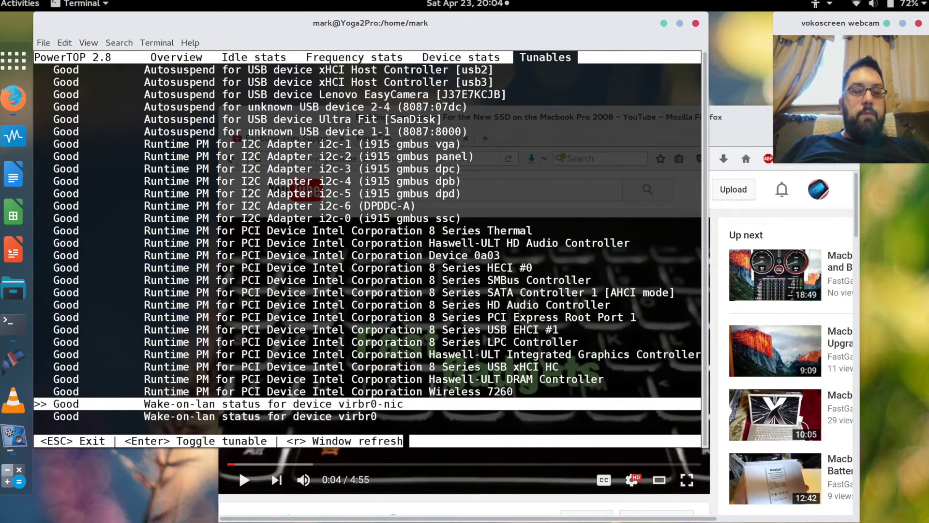
key("Up")
key("Up")
key("Up")
key("Up")
key("Up")
key("Up")
key("Up")
key("Up")
key("Up")
key("Up")
key("Up")
key("Up")
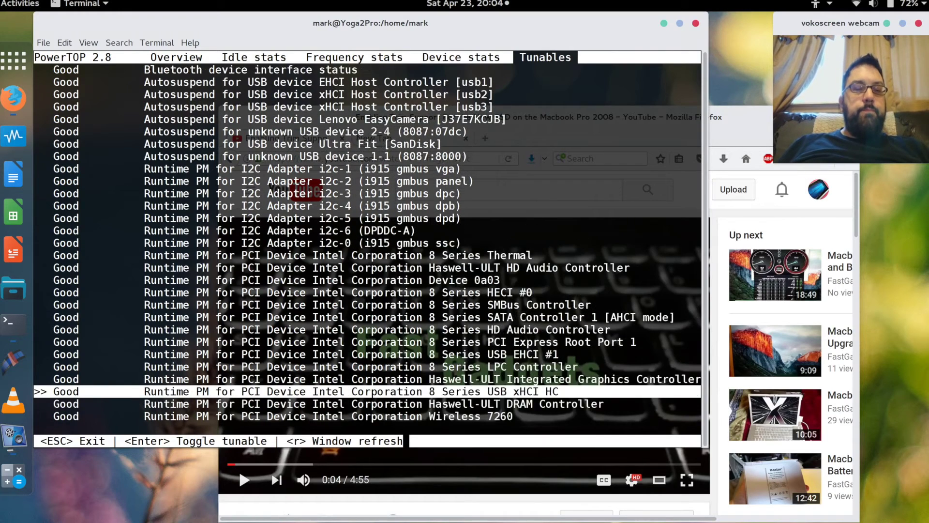
key("Up")
key("Up")
key("Up")
key("Up")
key("Up")
key("Up")
key("Up")
key("Up")
key("Up")
key("Up")
key("Up")
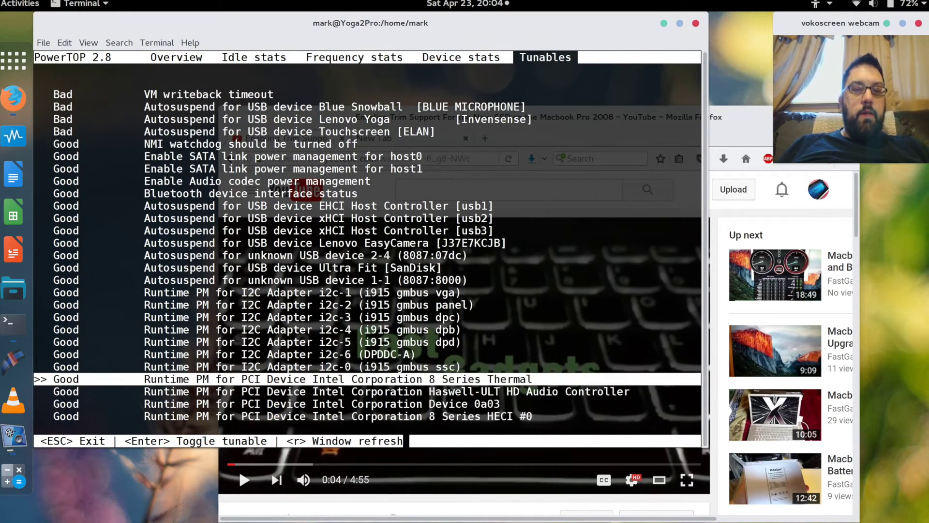
key("Up")
key("Up")
key("Up")
key("Up")
key("Up")
key("Up")
key("Up")
key("Up")
key("Up")
key("Up")
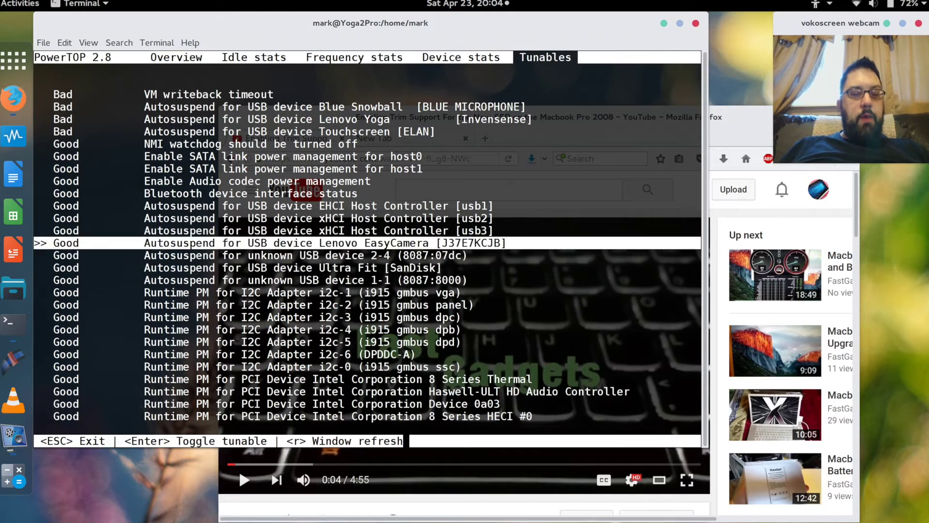
key("Up")
key("Up")
key("Up")
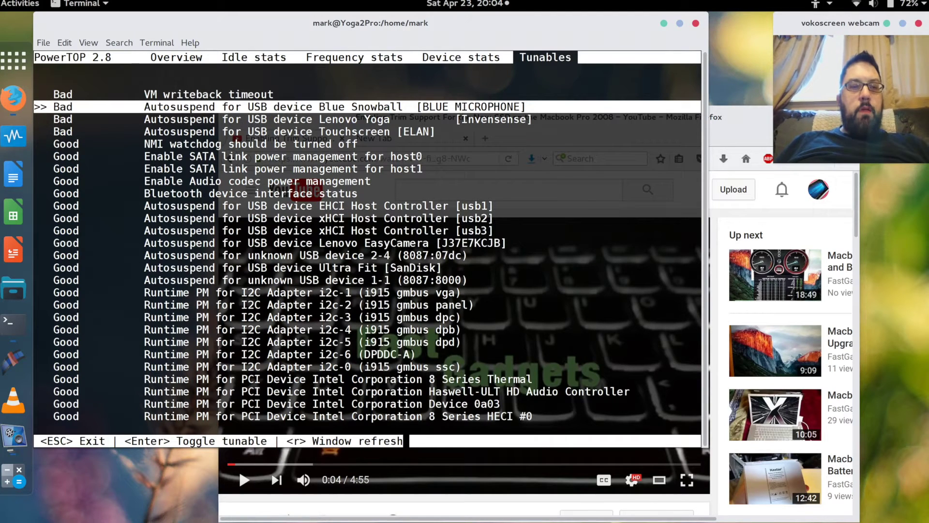
key("Escape")
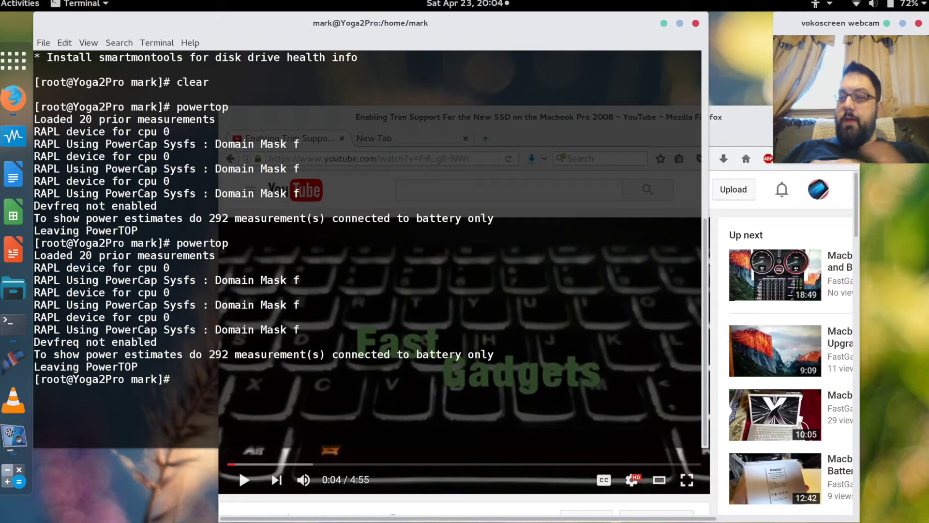
Erase the stray letters at the prompt and clear the terminal screen
type("sne")
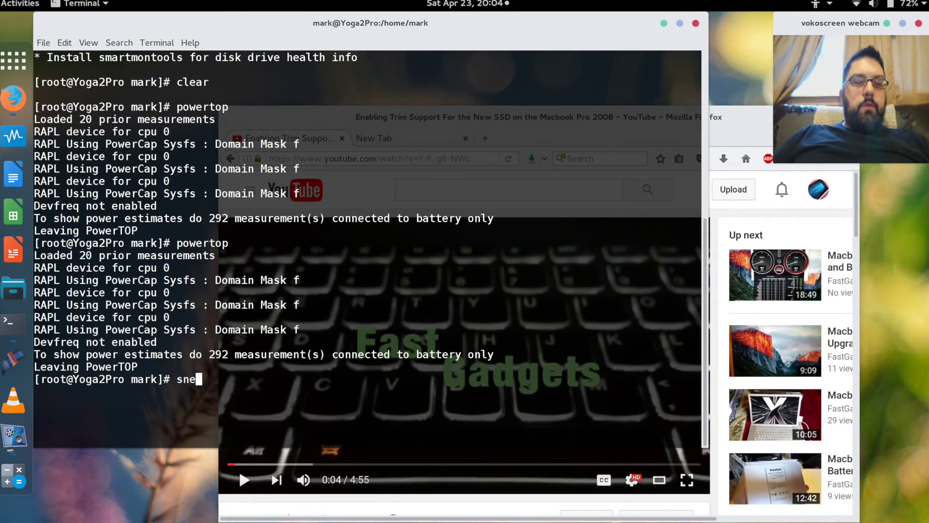
key("BackSpace")
key("BackSpace")
key("BackSpace")
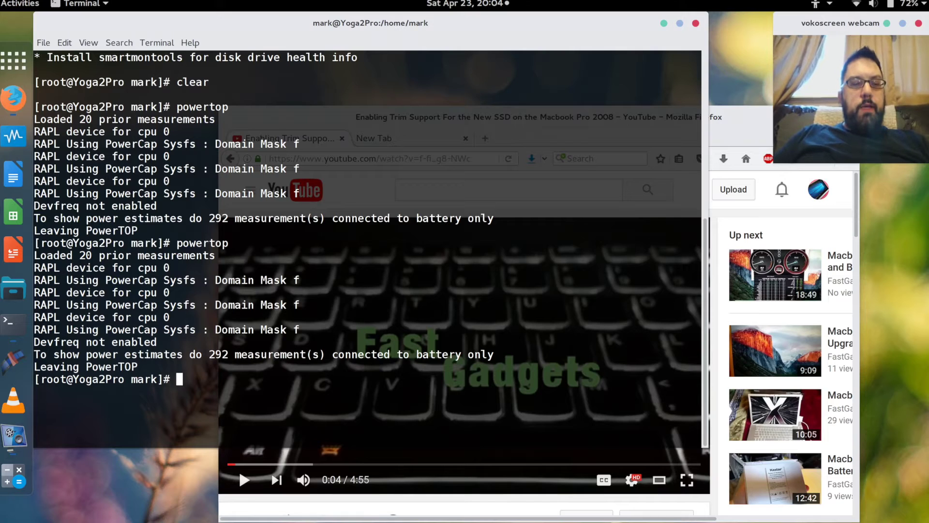
type("clear")
key("Return")
Run 'watch sensors' to monitor per-core temperatures around 83°C, then stop it with Ctrl+C
type("watch")
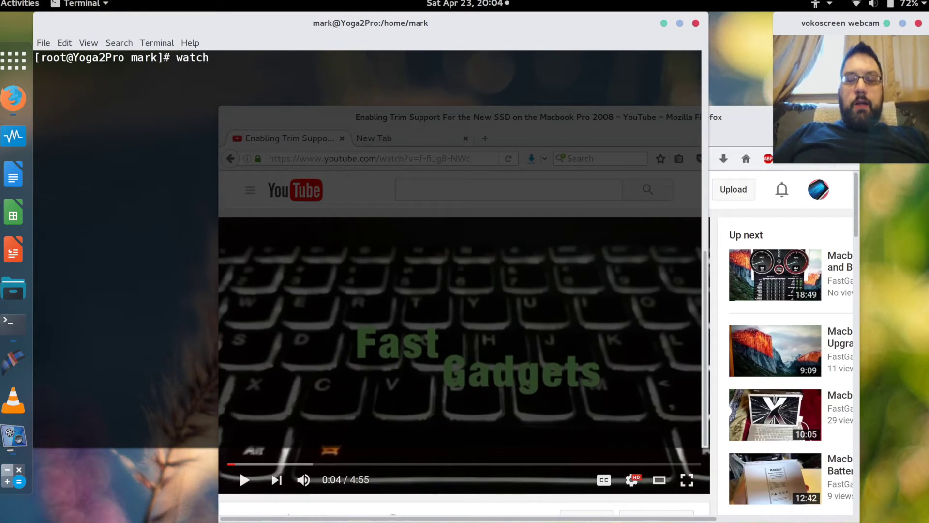
type("sne")
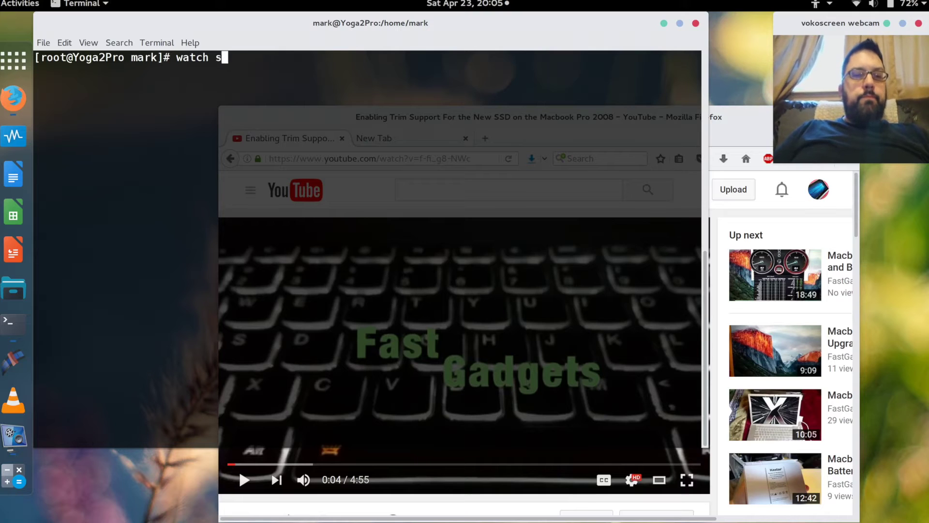
key("BackSpace")
key("BackSpace")
type("ensors")
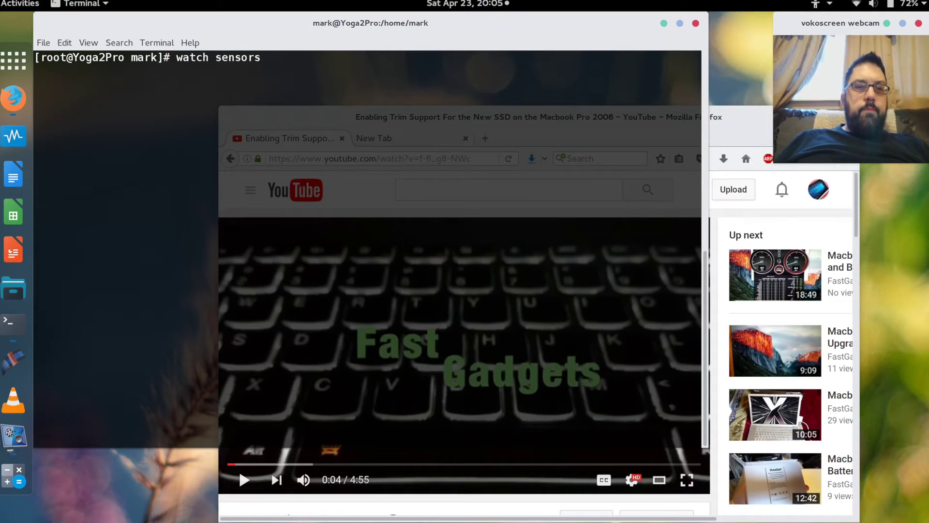
key("Return")
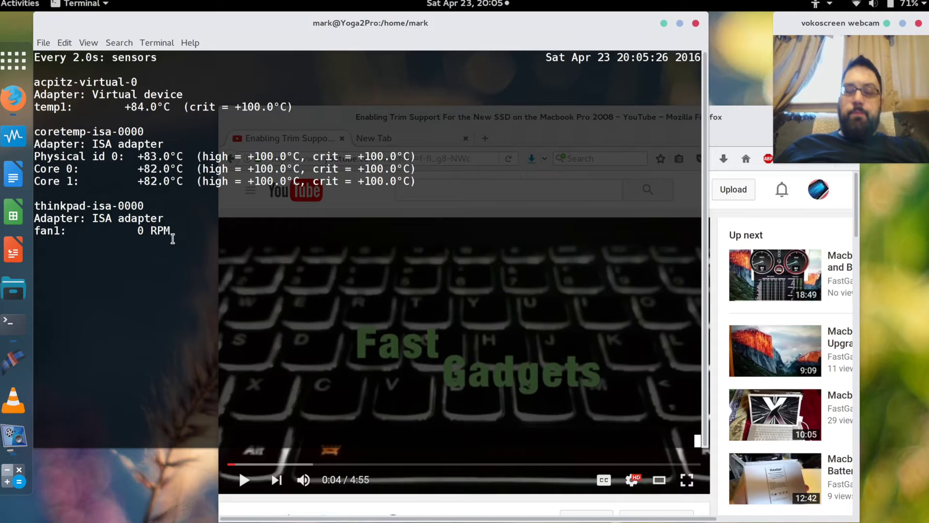
key("ctrl+c")
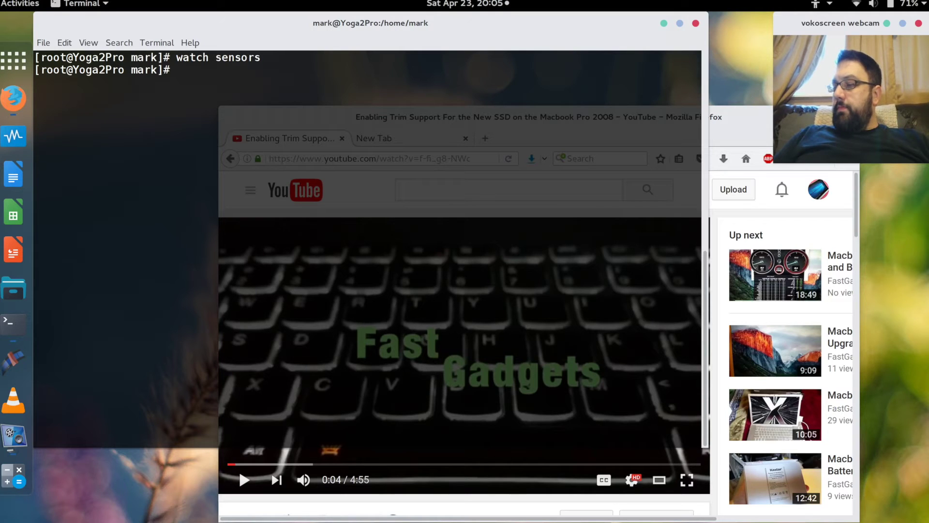
Type and then discard the 'dnf install lm_sensors' and 'sensors-detect' commands
type("dnf")
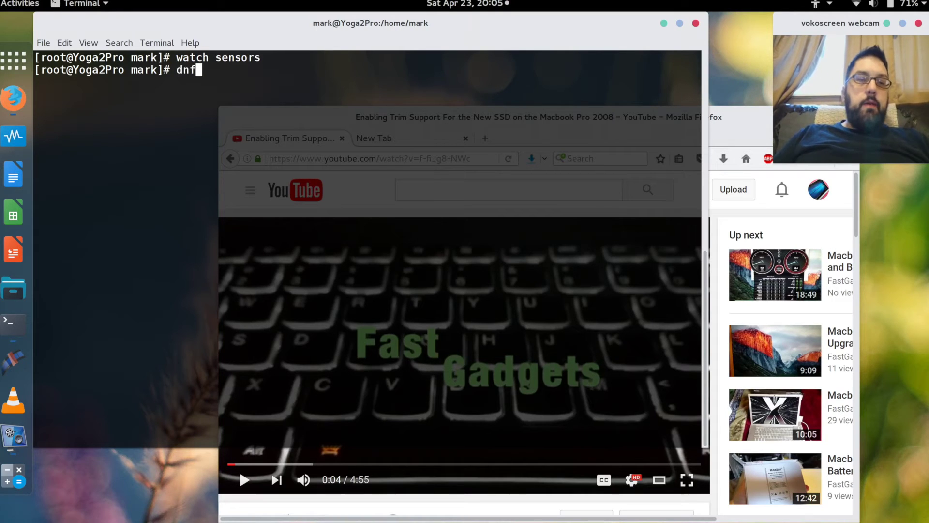
type(" install lm")
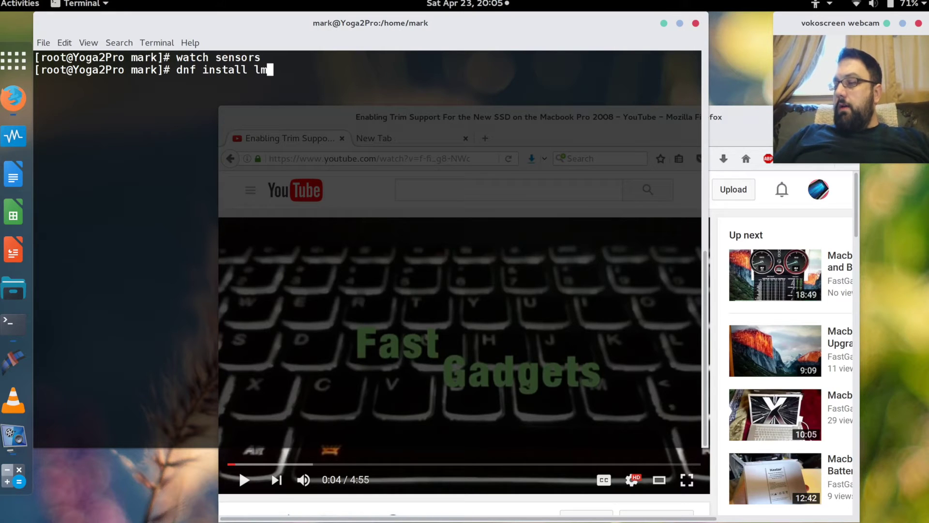
type("_sensors")
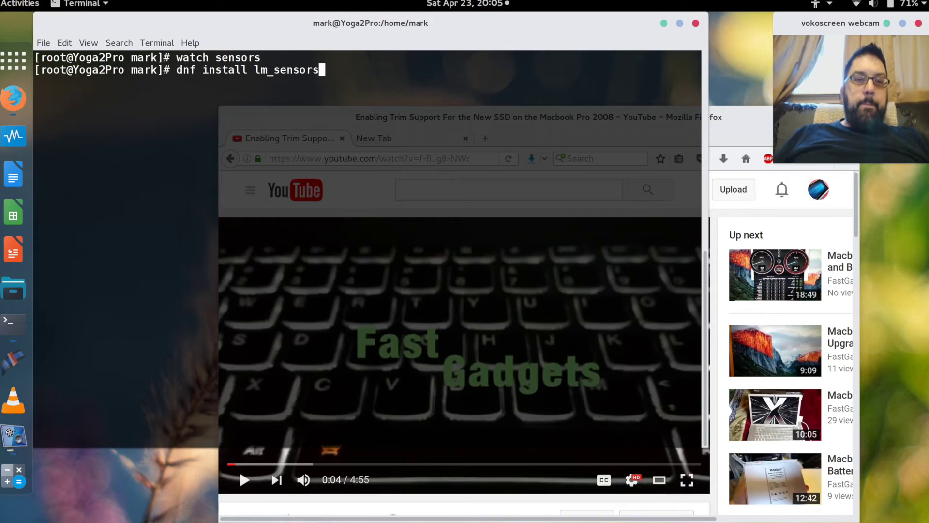
key("BackSpace")
key("BackSpace")
key("BackSpace")
key("BackSpace")
key("BackSpace")
key("BackSpace")
key("BackSpace")
key("BackSpace")
key("BackSpace")
key("BackSpace")
key("BackSpace")
key("BackSpace")
key("BackSpace")
key("BackSpace")
key("BackSpace")
key("BackSpace")
key("BackSpace")
key("BackSpace")
key("BackSpace")
key("BackSpace")
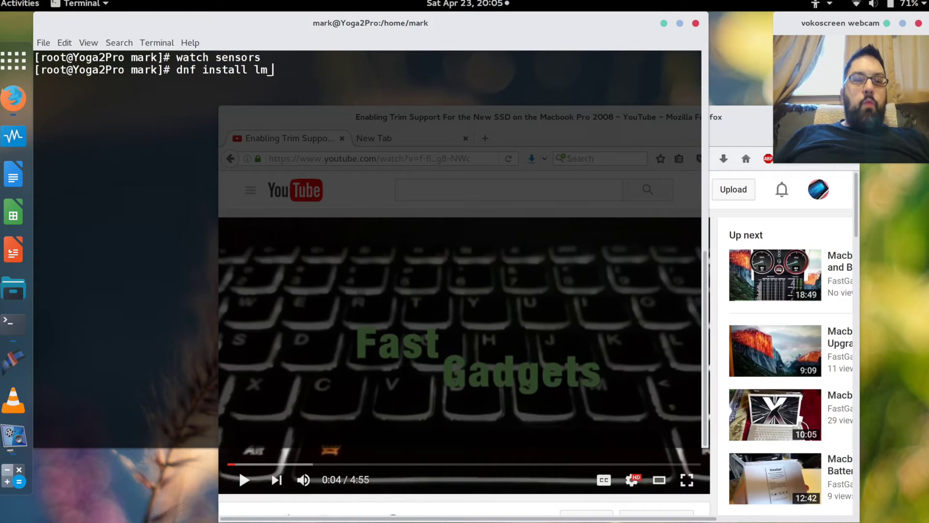
key("BackSpace")
key("BackSpace")
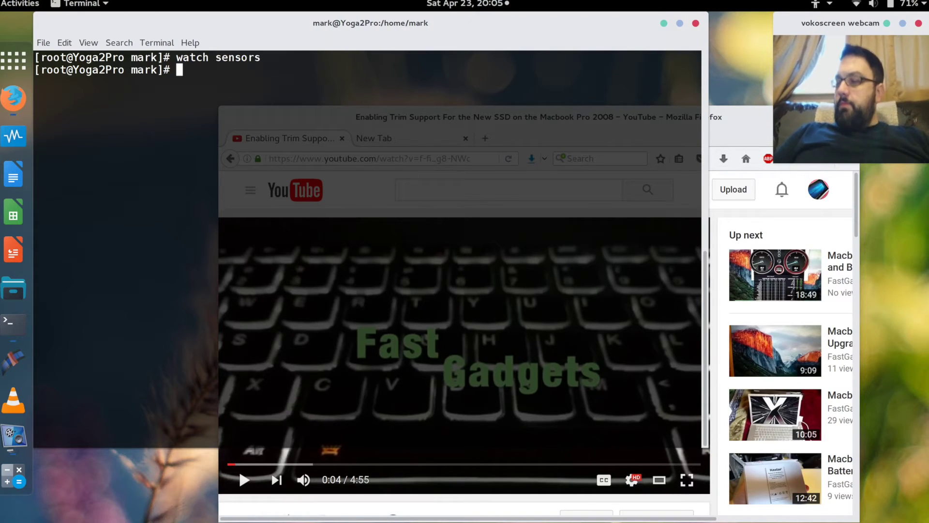
type("sensors")
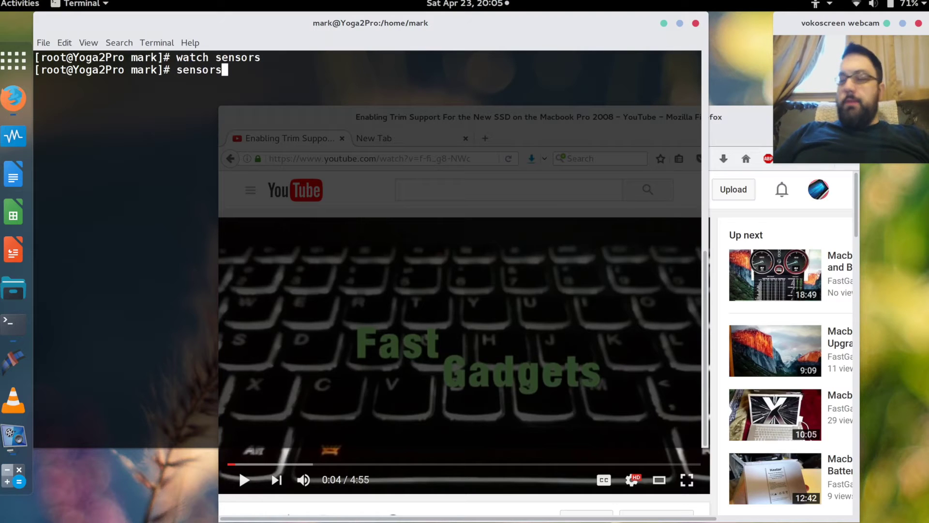
type("-detetc")
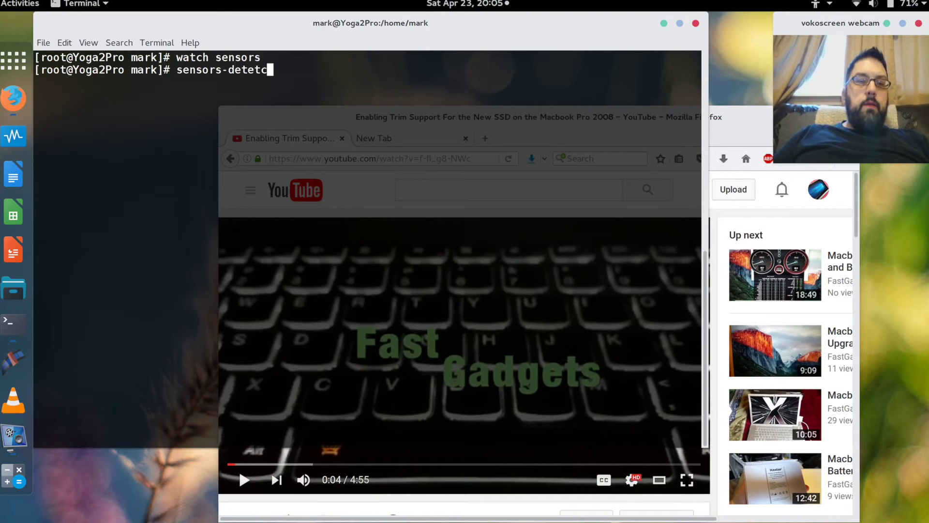
key("BackSpace")
type("ct")
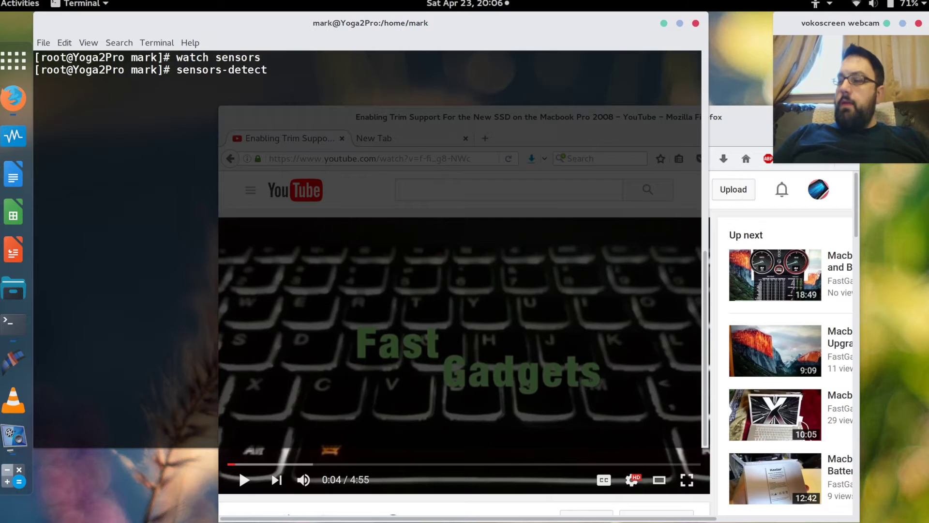
key("BackSpace")
key("BackSpace")
key("BackSpace")
key("BackSpace")
key("BackSpace")
key("BackSpace")
key("BackSpace")
key("BackSpace")
key("BackSpace")
key("BackSpace")
key("BackSpace")
key("BackSpace")
key("BackSpace")
key("BackSpace")
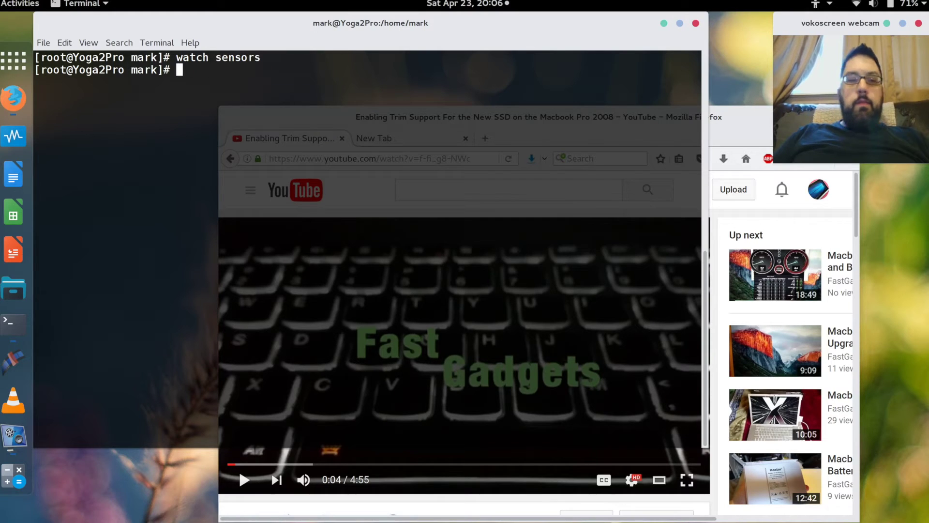
Run sensors to print CPU temperatures and fan speed, then clear the screen
type("sens")
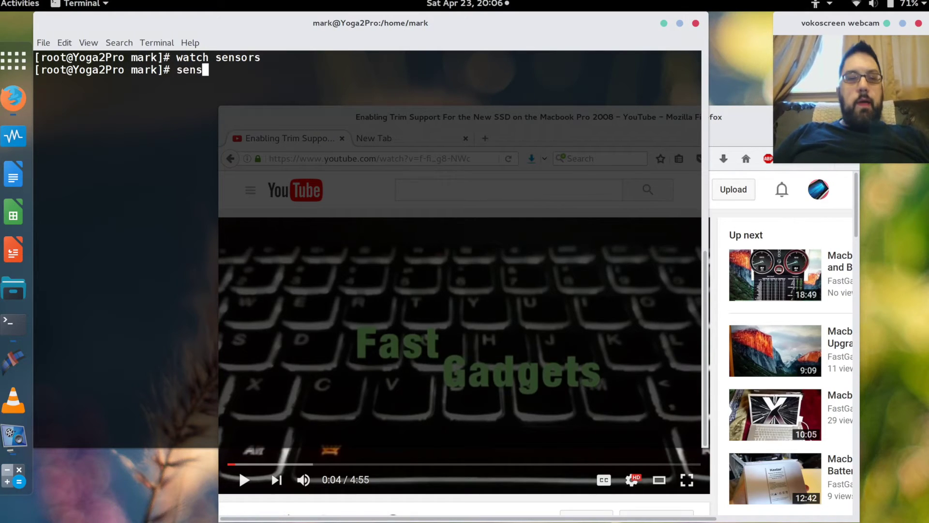
type("ors")
key("Return")
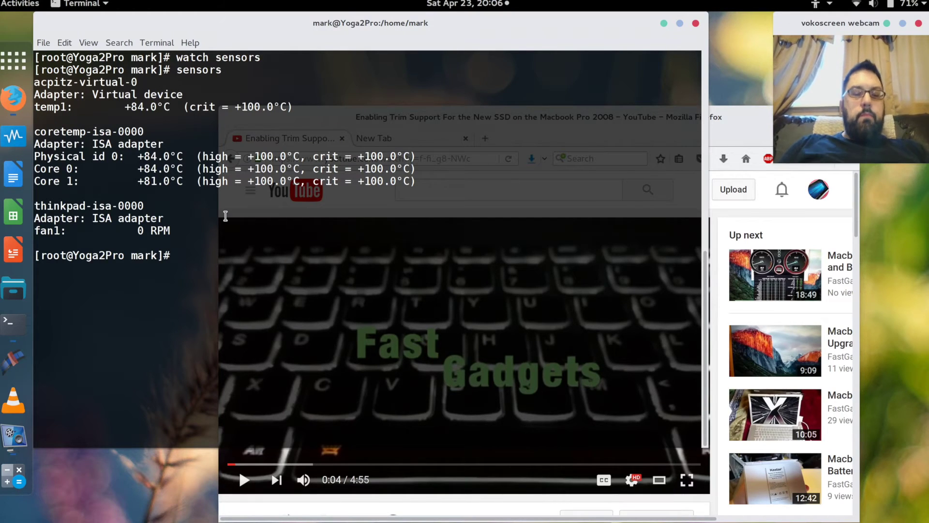
type("clear")
key("Return")
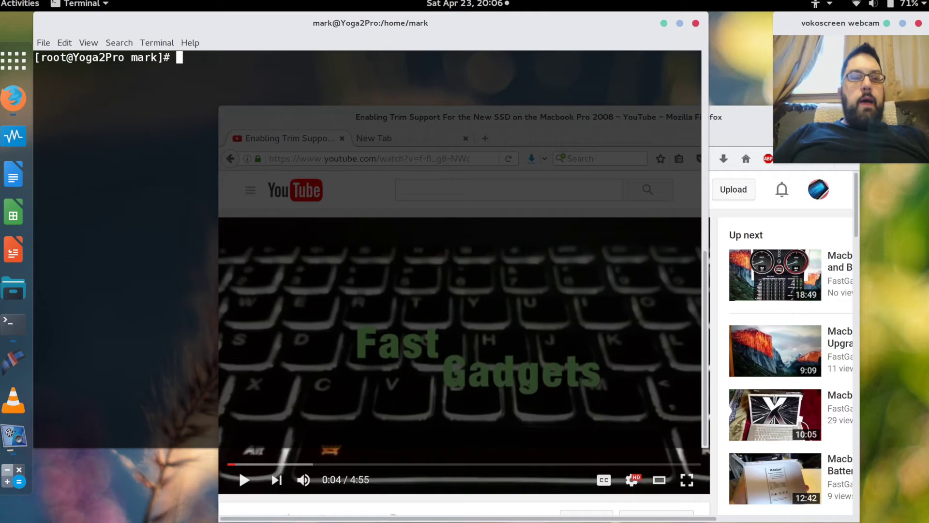
Type 'dnf install fuse-exfat' at the root prompt without running it, and open the Files window
type("n")
type("nf")
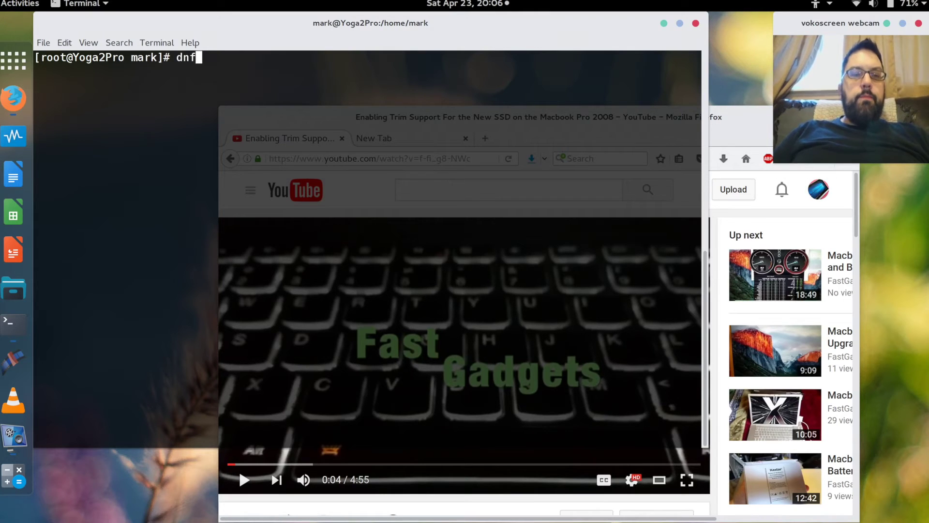
type(" install fuse-")
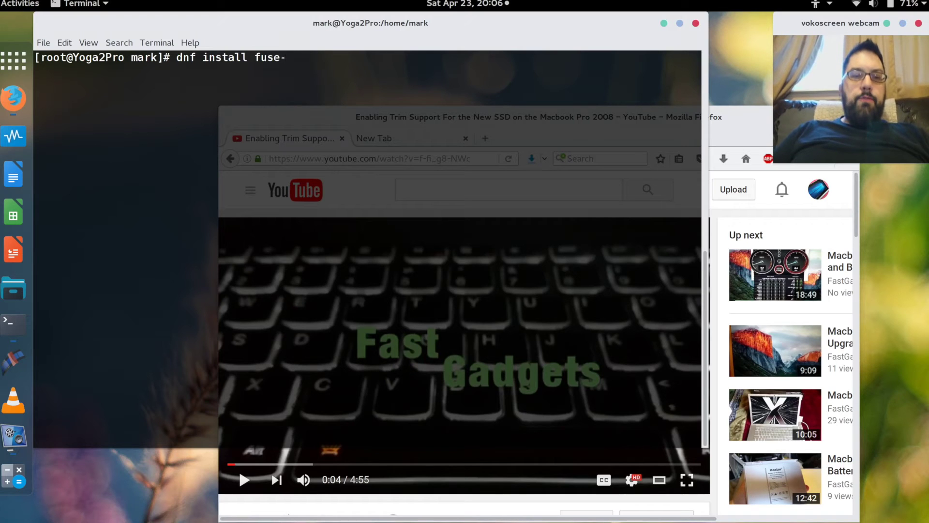
type("exfat")
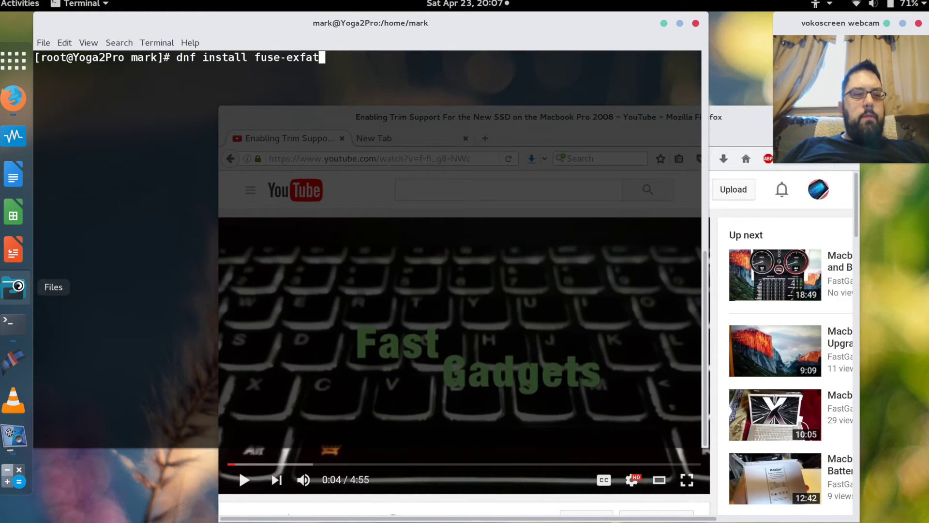
left_click(14, 288)
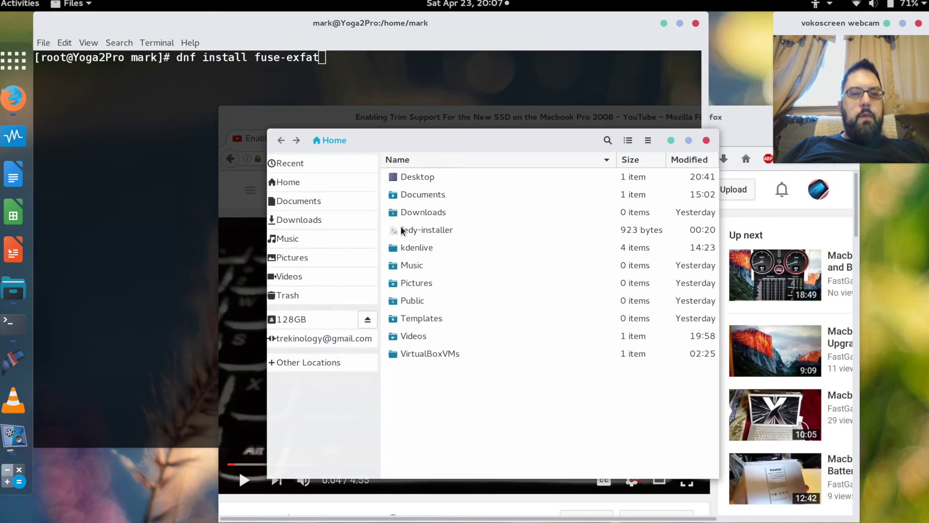
left_click(288, 318)
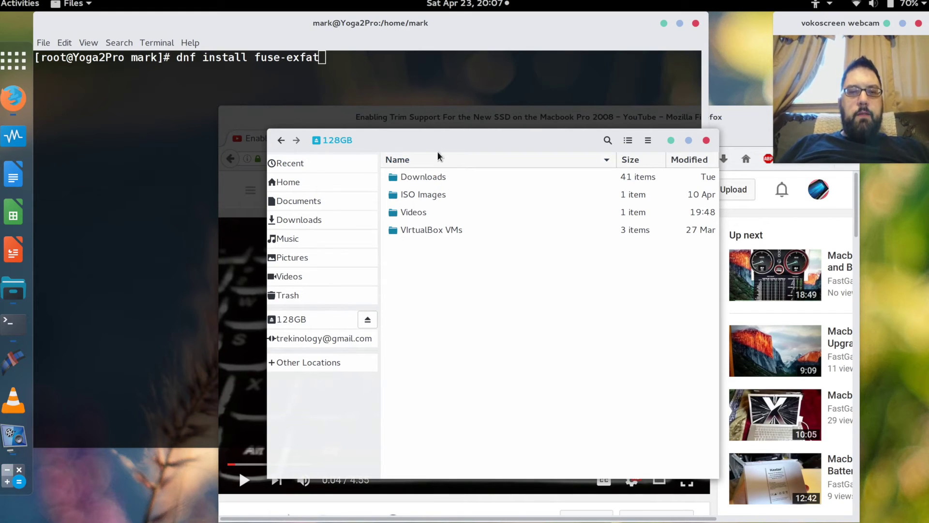
double_click(422, 211)
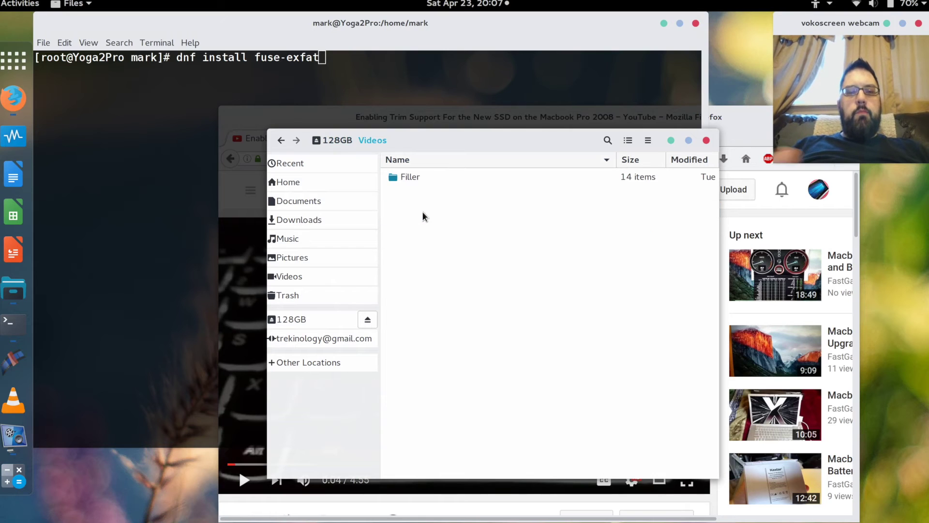
left_click(281, 140)
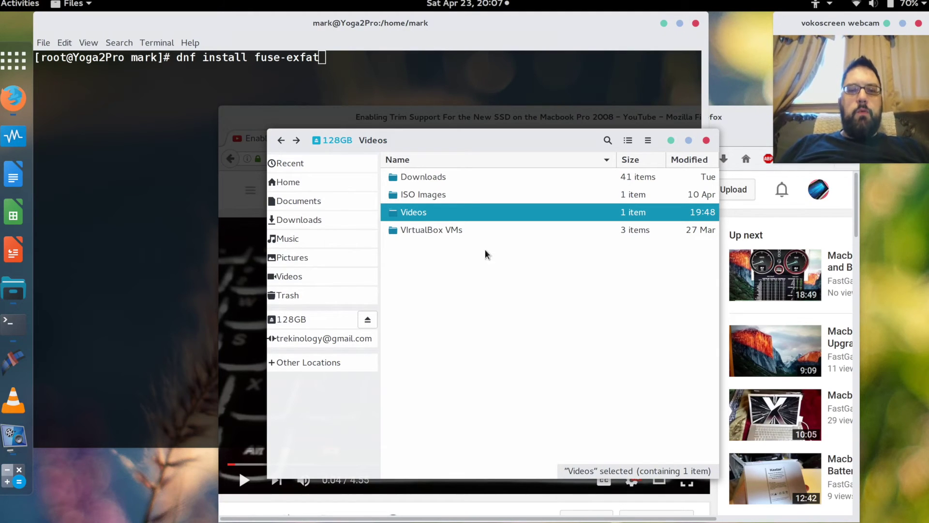
left_click_drag(506, 142, 478, 137)
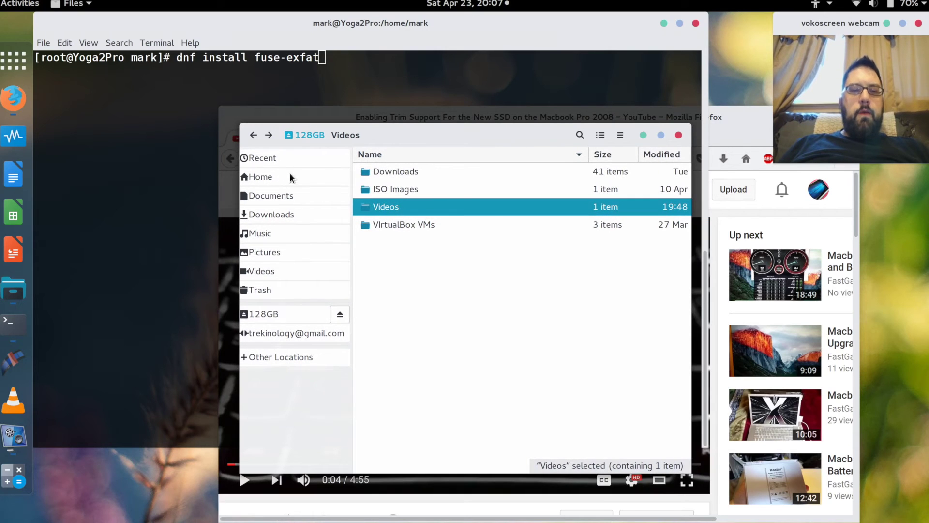
left_click(276, 315)
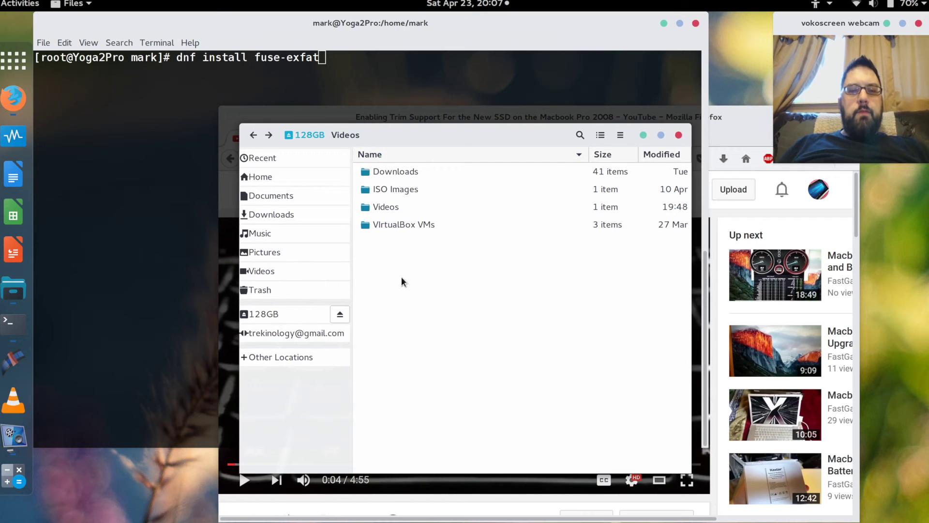
left_click(253, 136)
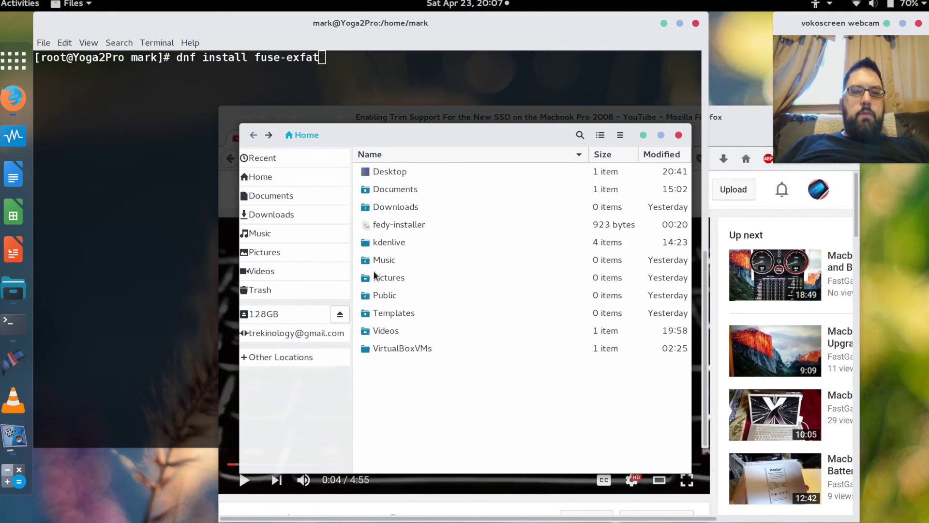
left_click(679, 136)
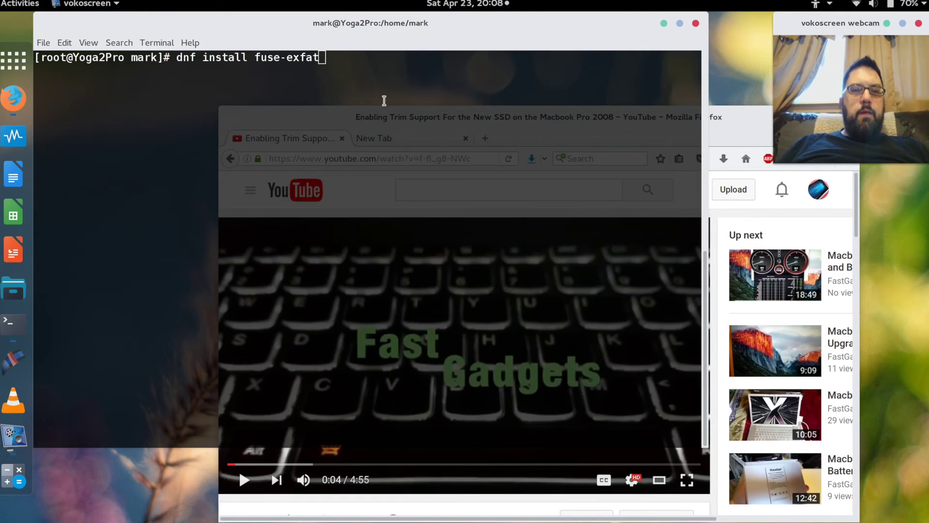
left_click(385, 93)
Erase the pending fuse-exfat install command and stray characters from the terminal prompt
key("BackSpace")
key("BackSpace")
key("BackSpace")
key("BackSpace")
key("BackSpace")
key("BackSpace")
key("BackSpace")
key("BackSpace")
key("BackSpace")
key("BackSpace")
key("BackSpace")
key("BackSpace")
key("BackSpace")
key("BackSpace")
key("BackSpace")
key("BackSpace")
key("BackSpace")
key("BackSpace")
key("BackSpace")
key("BackSpace")
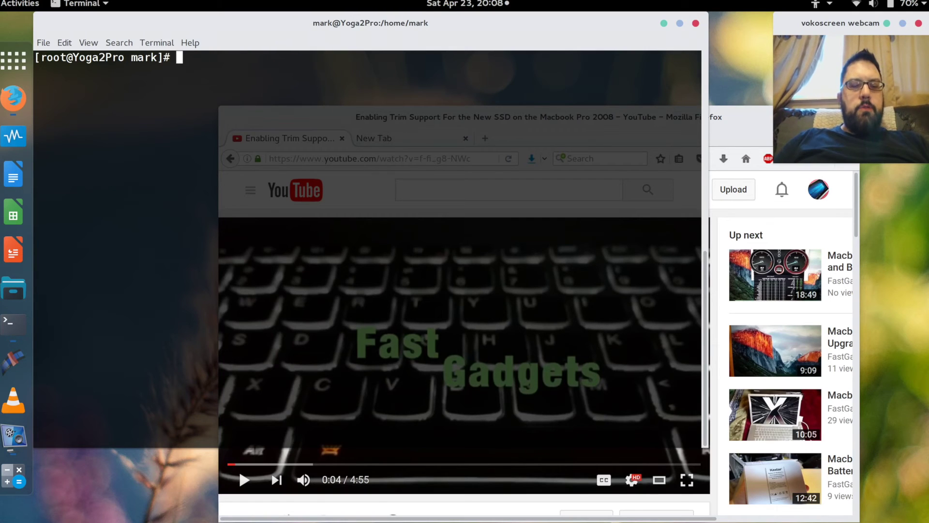
type("dn")
key("BackSpace")
key("BackSpace")
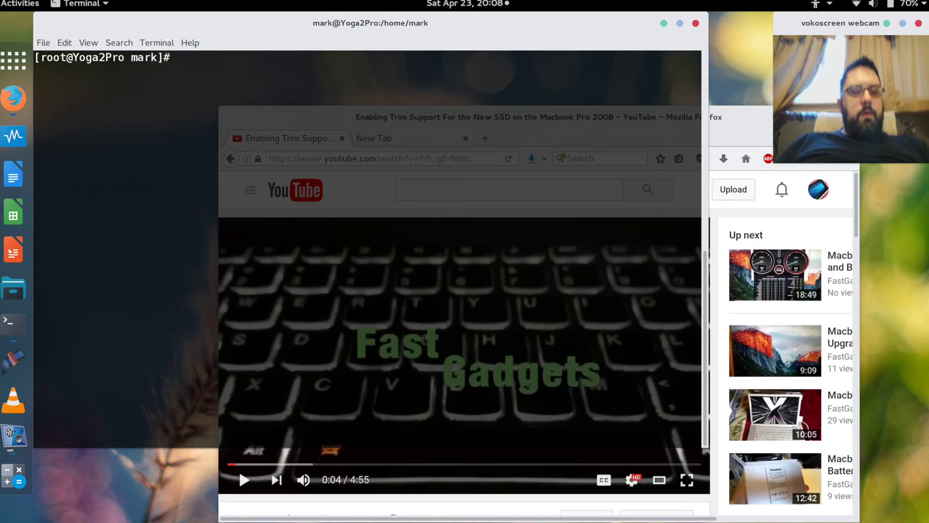
Launch Fedy from the app search, reposition its window, and view its Themes page
key("super")
type("fedy")
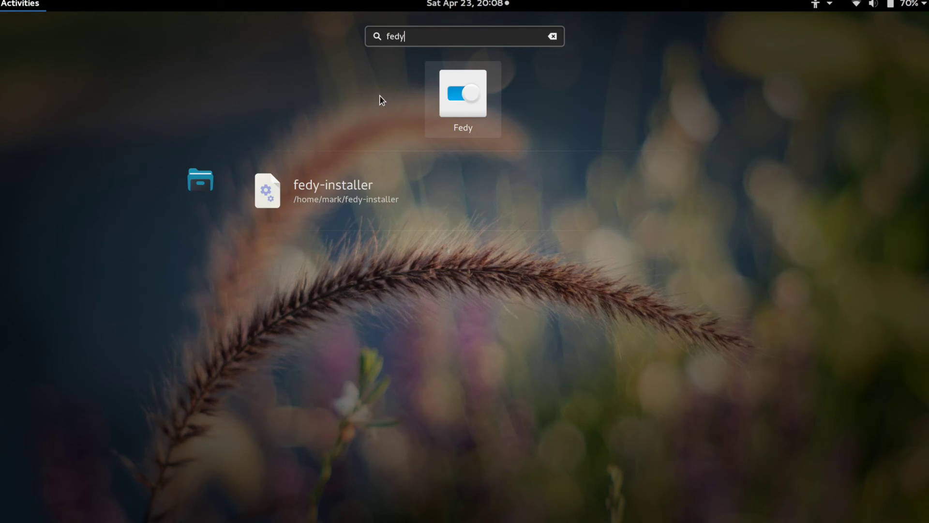
left_click(457, 106)
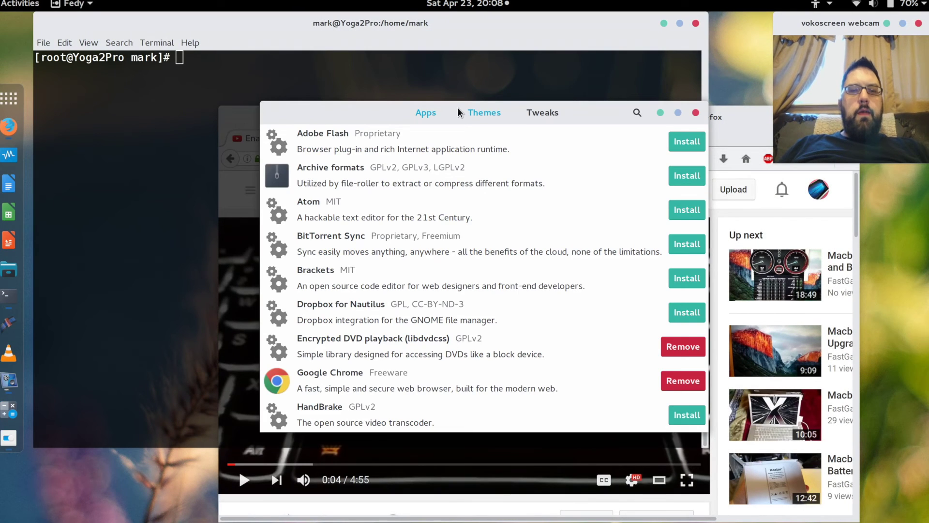
left_click_drag(371, 111, 285, 37)
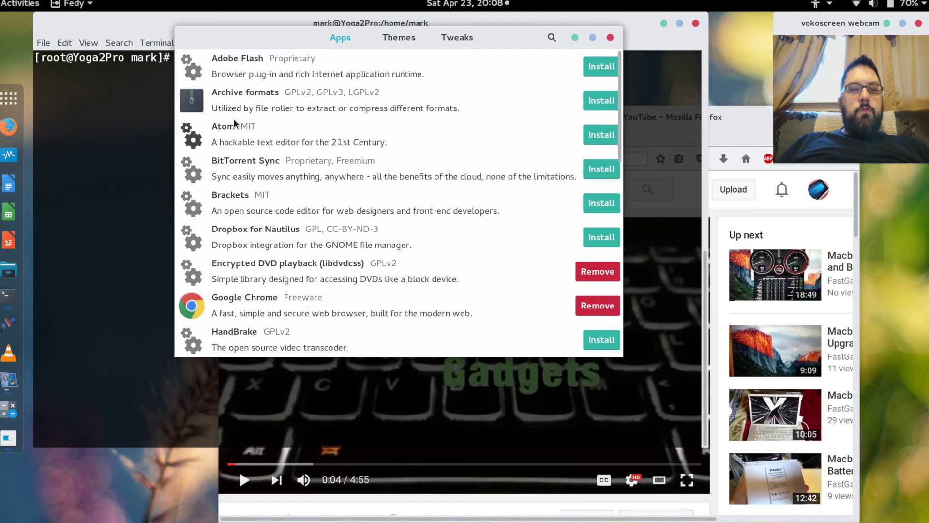
left_click(400, 37)
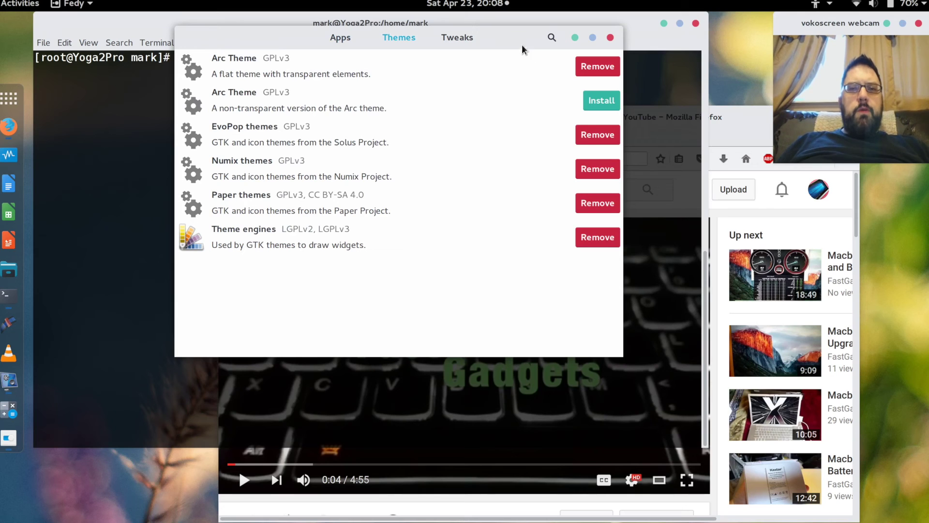
Shift the Fedy window down and view the Tweaks list, including Better font rendering
left_click_drag(516, 43, 512, 68)
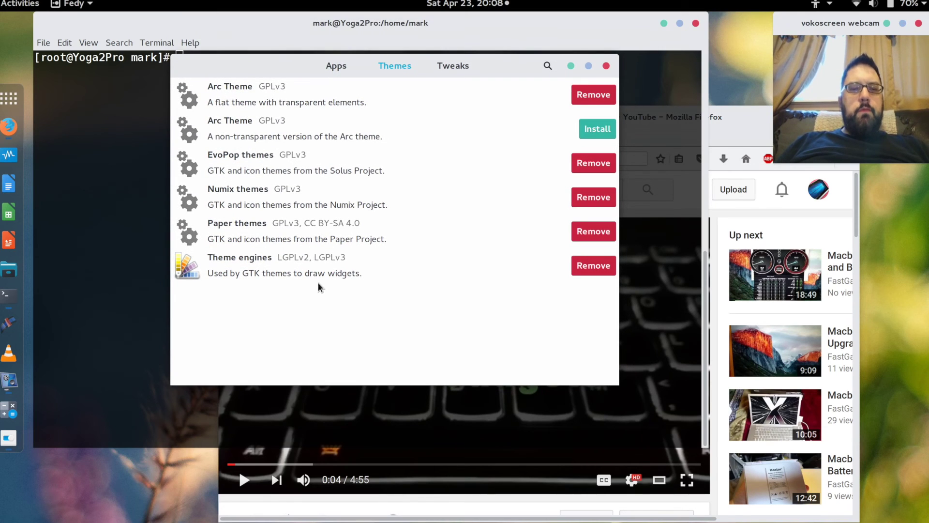
left_click(451, 65)
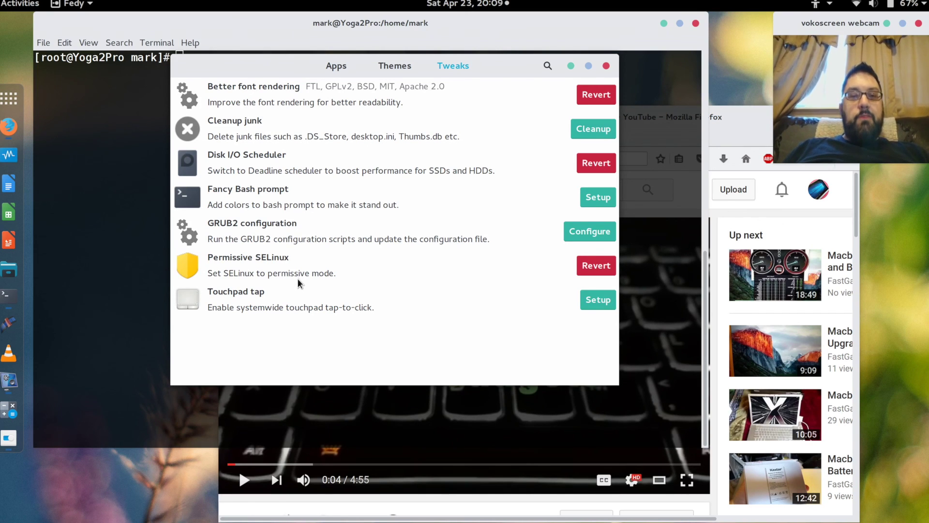
Switch Fedy from Themes to the Apps catalogue and reposition its window
left_click(403, 72)
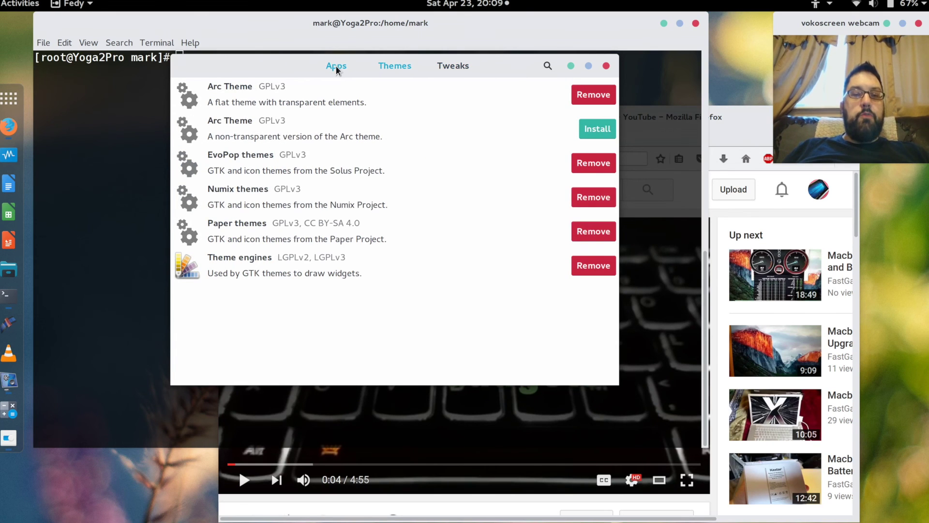
left_click(337, 68)
mouse_move(267, 68)
left_mouse_down()
mouse_move(319, 117)
mouse_move(253, 59)
left_mouse_up()
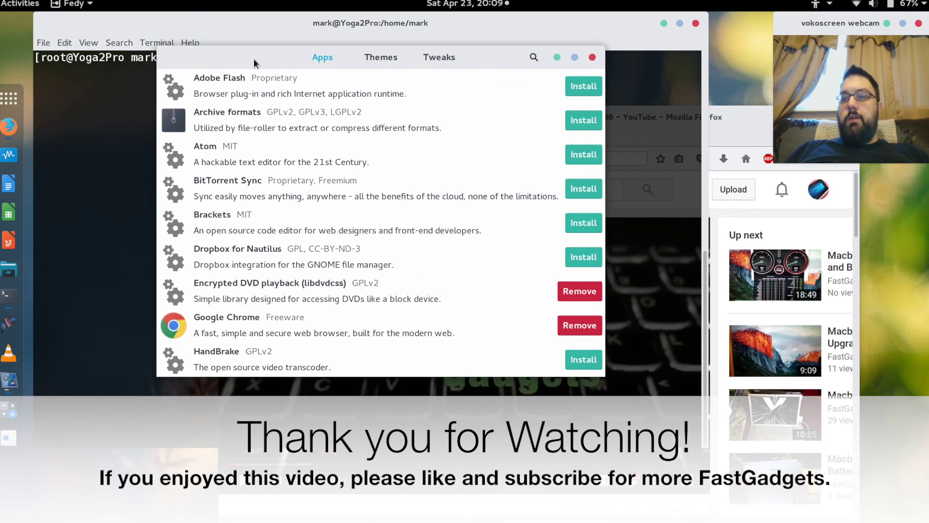